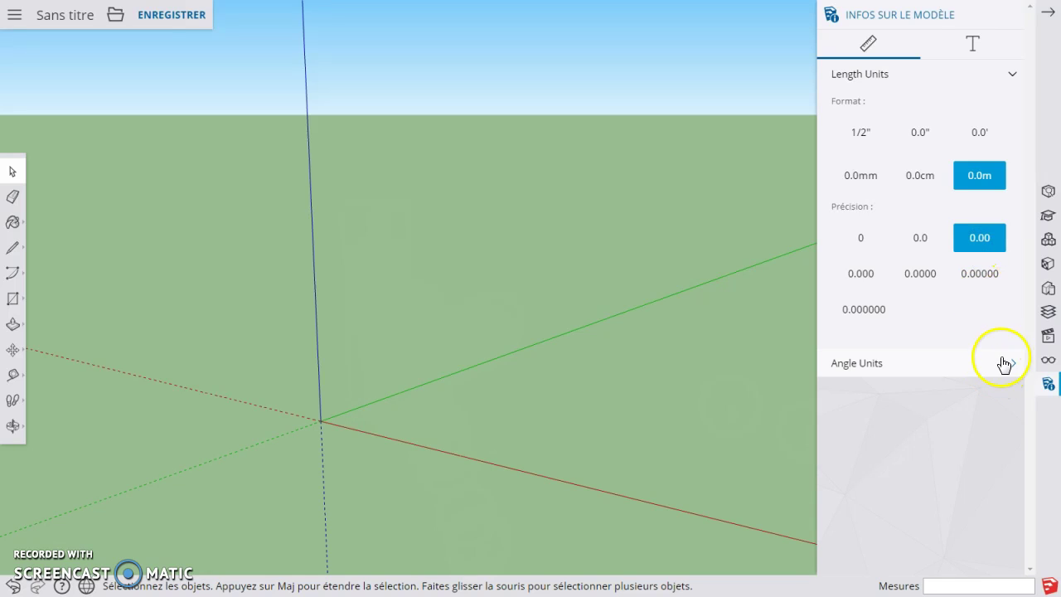
Step: Set angle snapping to 10° in the model's angle units and close the model information
click(1013, 76)
click(1012, 102)
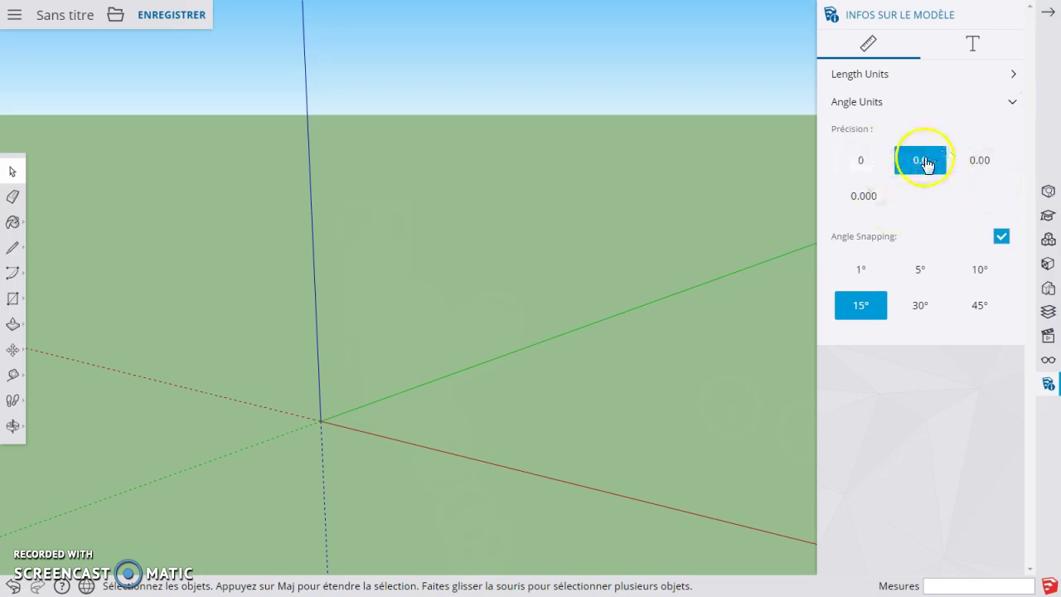
click(983, 276)
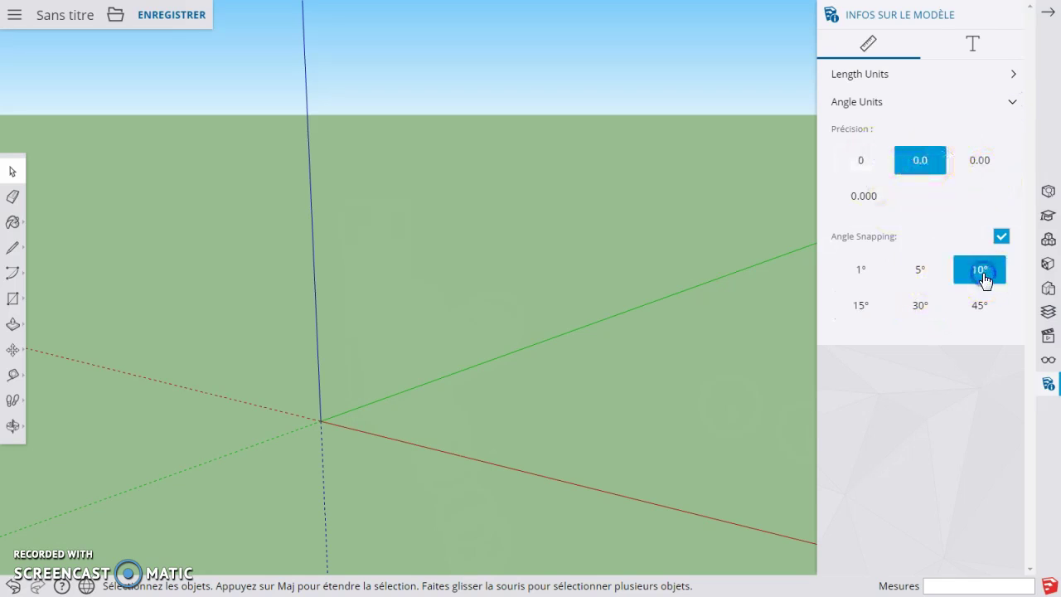
click(1006, 104)
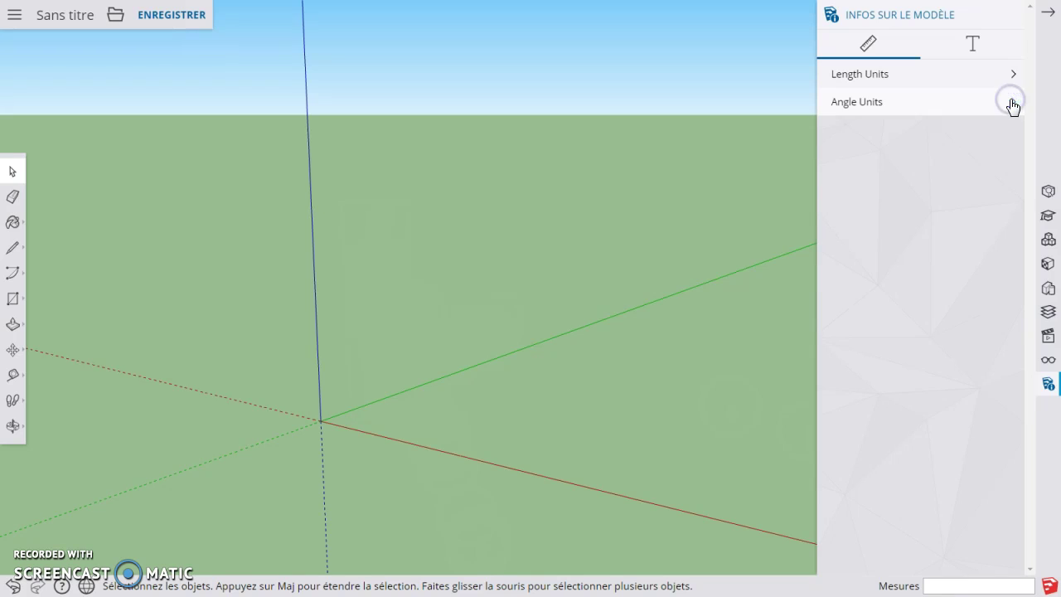
click(1050, 11)
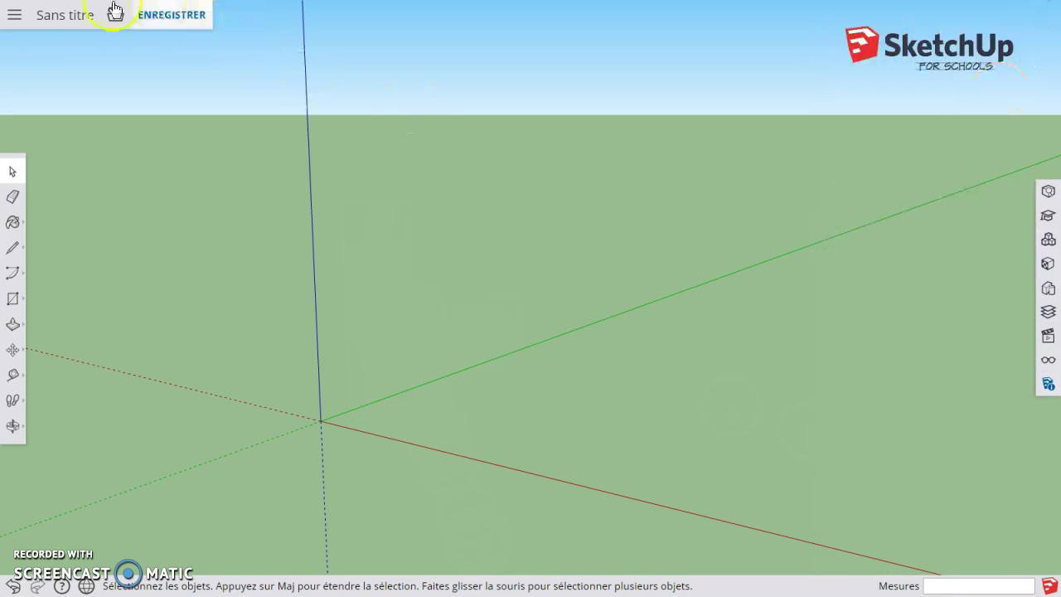
Step: Name the untitled model 5ACT09-exercice1_maison for saving to Google Drive
click(83, 17)
drag(502, 304, 420, 301)
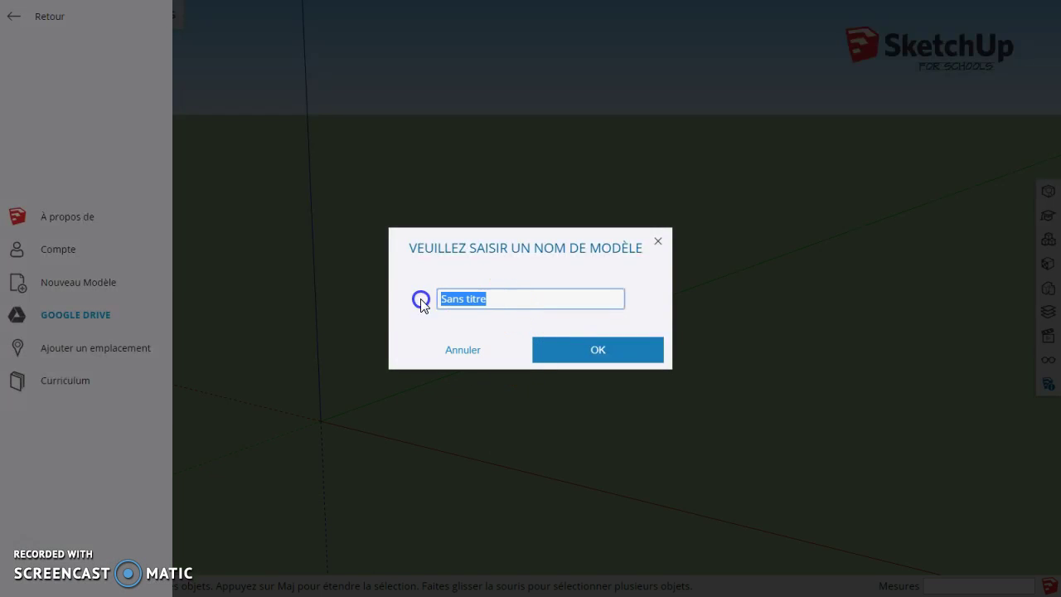
text(5ACT09-exercice1_maison)
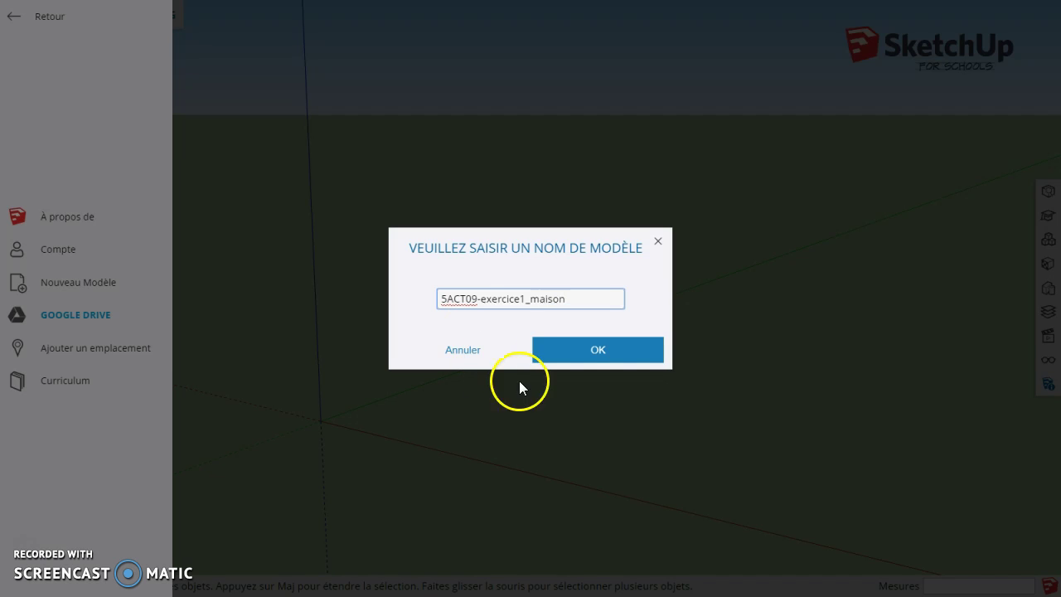
click(592, 355)
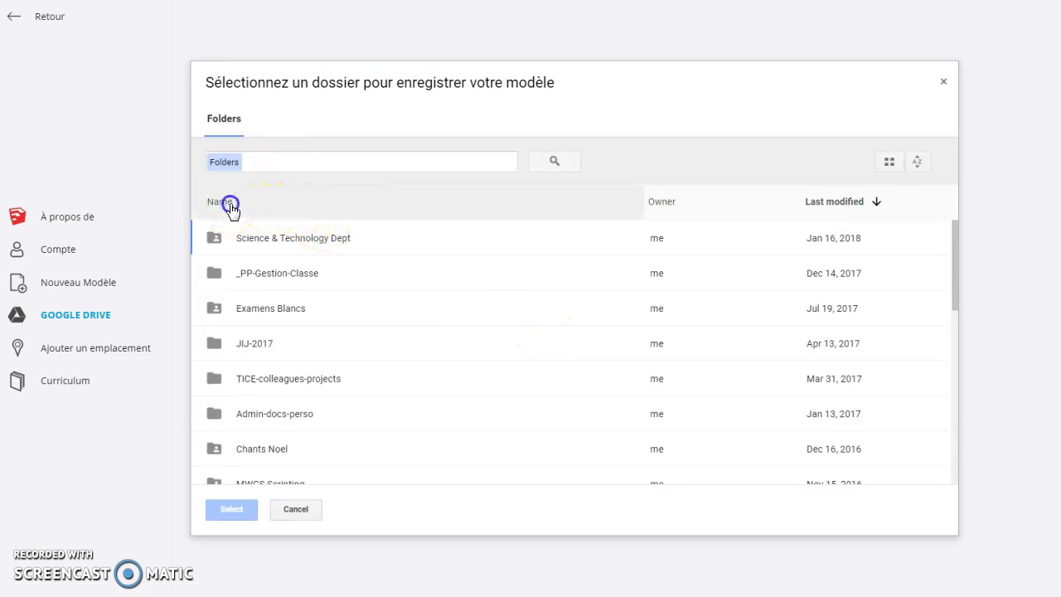
Step: Save the model in the Google Drive folder 5ACT09-modelisation, inside _Classes Technologie > 5e-Technologie
click(230, 205)
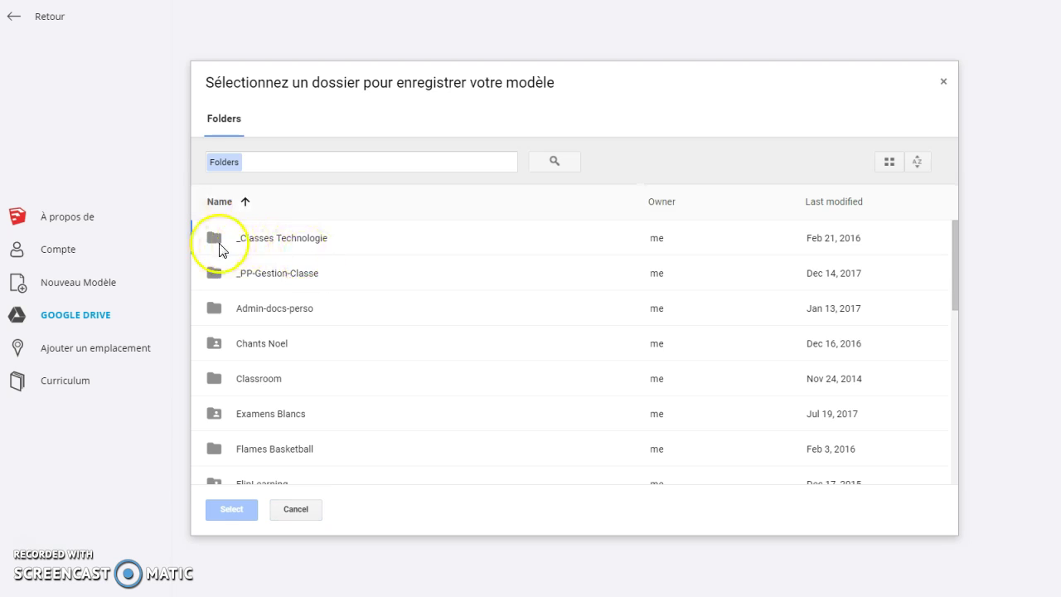
double_click(219, 246)
scroll(303, 418, down, 5)
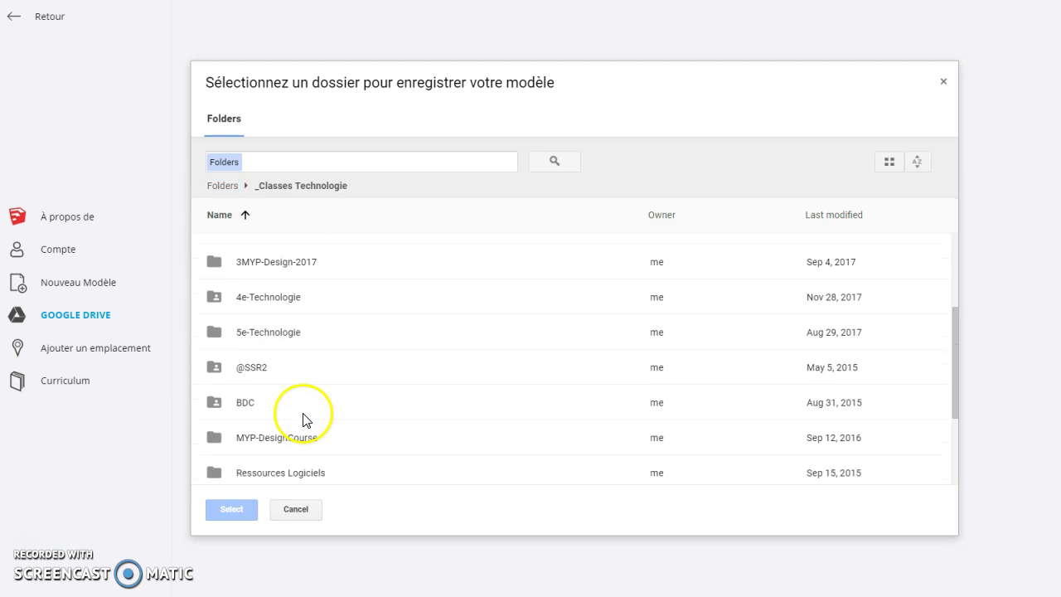
double_click(220, 300)
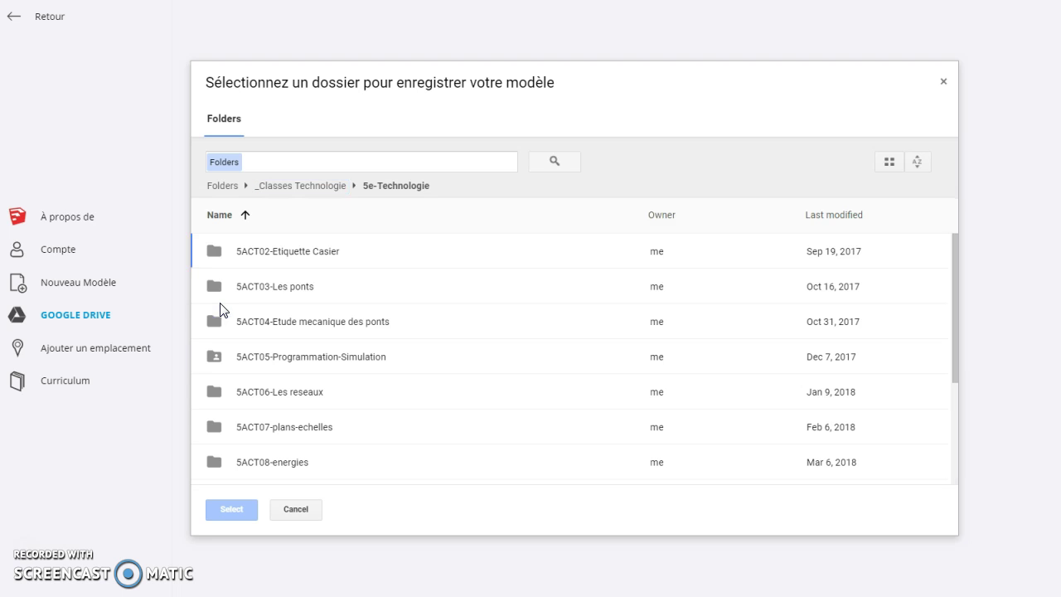
scroll(237, 382, down, 4)
scroll(278, 383, down, 1)
click(218, 325)
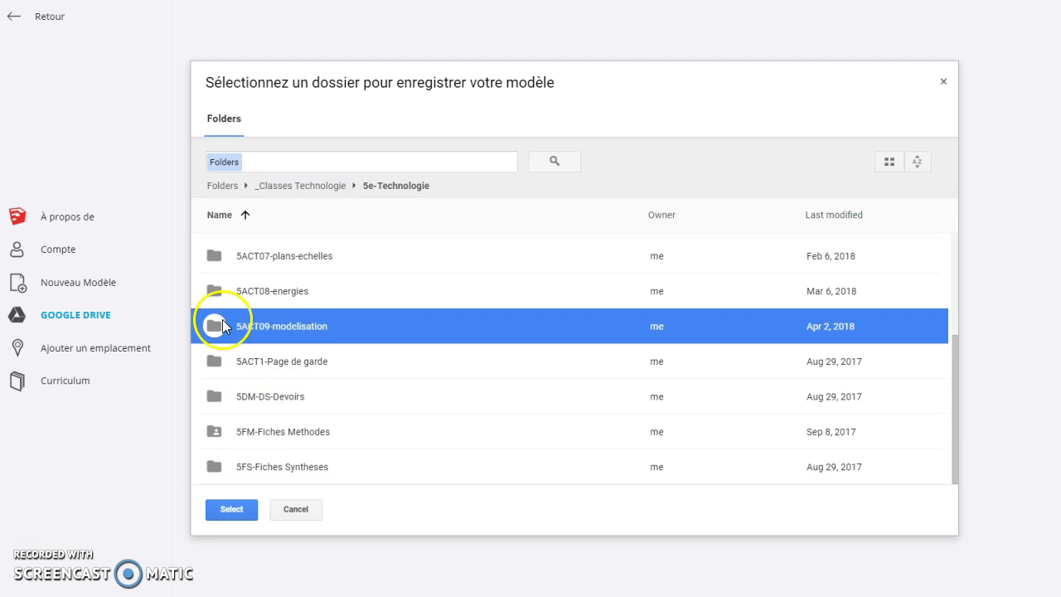
click(213, 325)
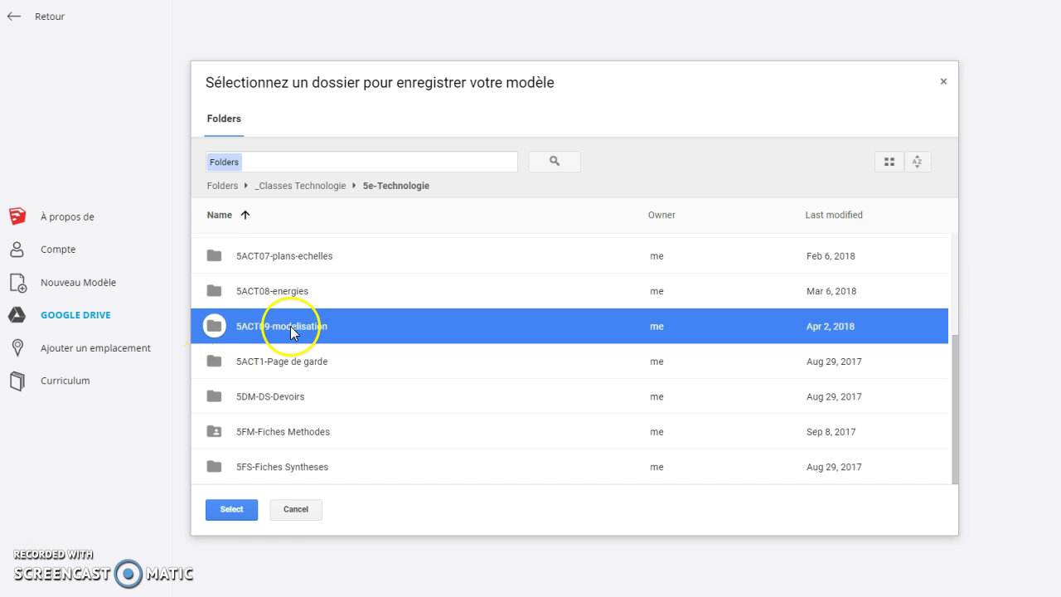
click(234, 509)
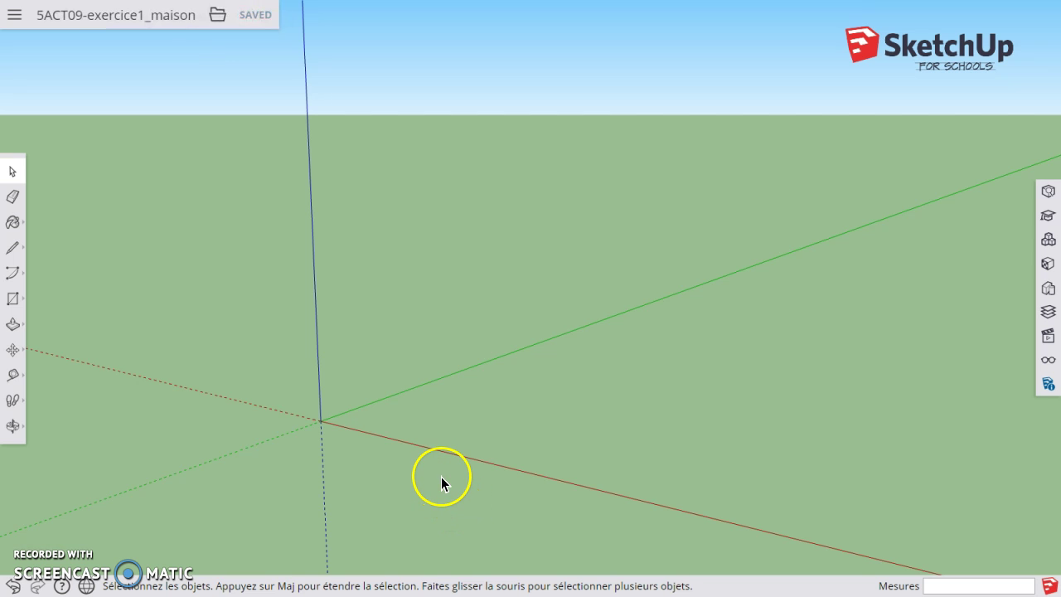
Step: Draw a 6 m by 8 m rectangle on the ground with its first corner at the origin
scroll(154, 301, down, 3)
click(14, 303)
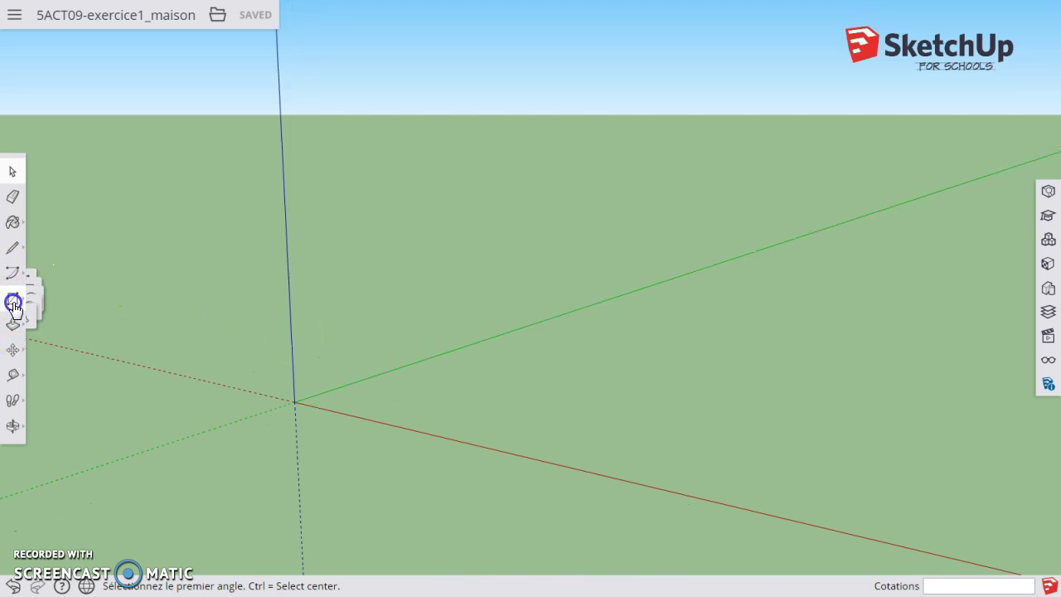
click(296, 401)
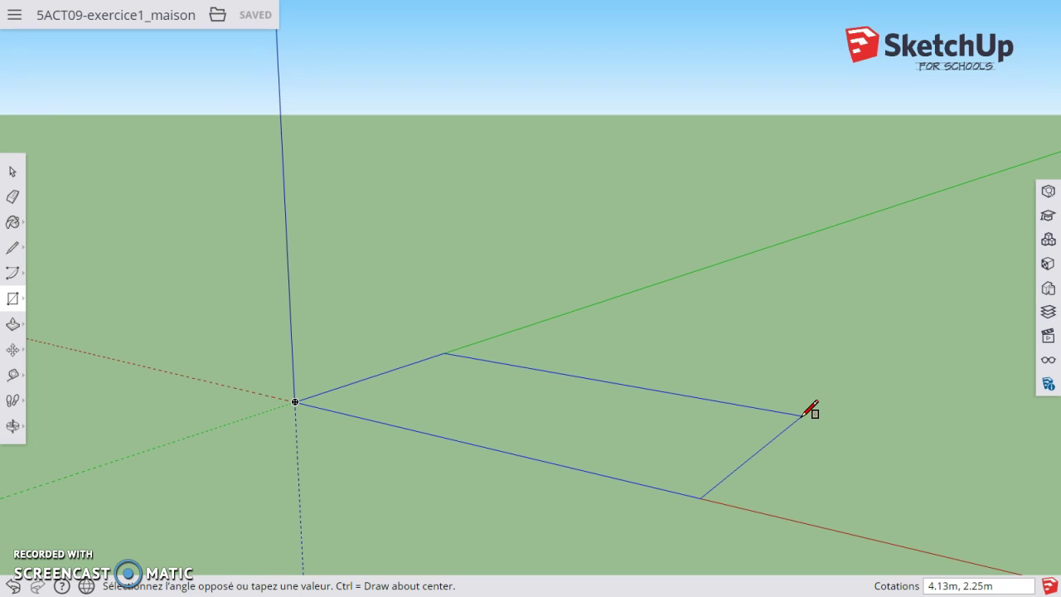
text(6,8)
key(Return)
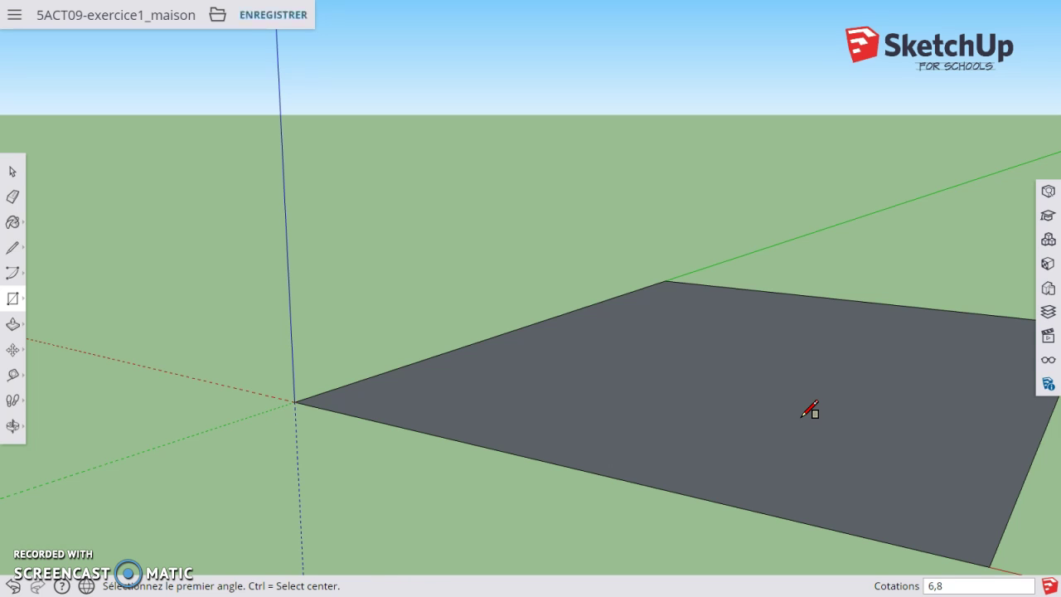
Step: Offset the rectangle's edges 0.2 m inward to outline the wall thickness
scroll(219, 314, down, 4)
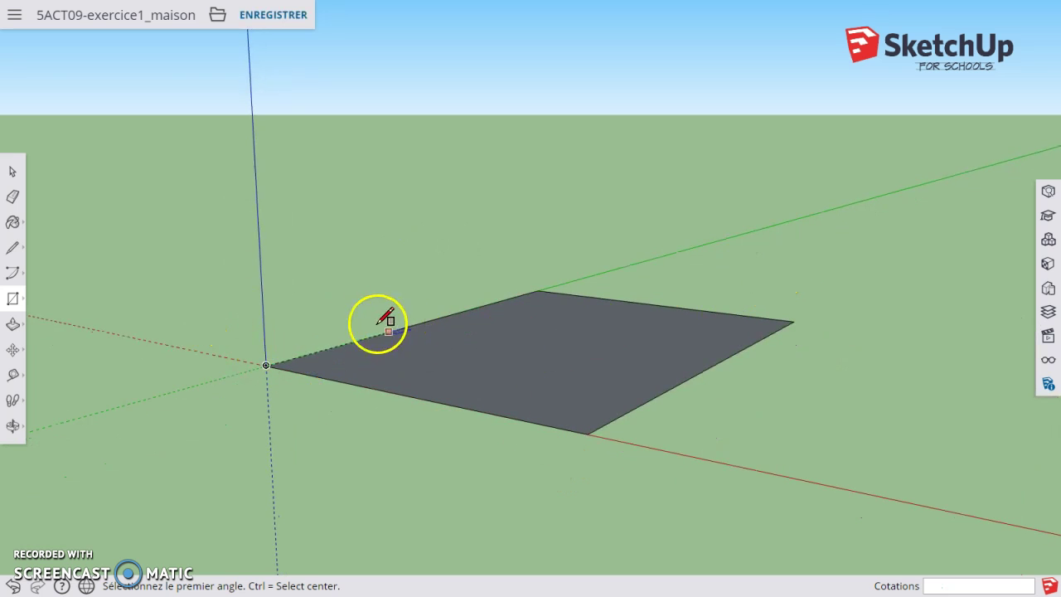
middle_drag(308, 320, 308, 484)
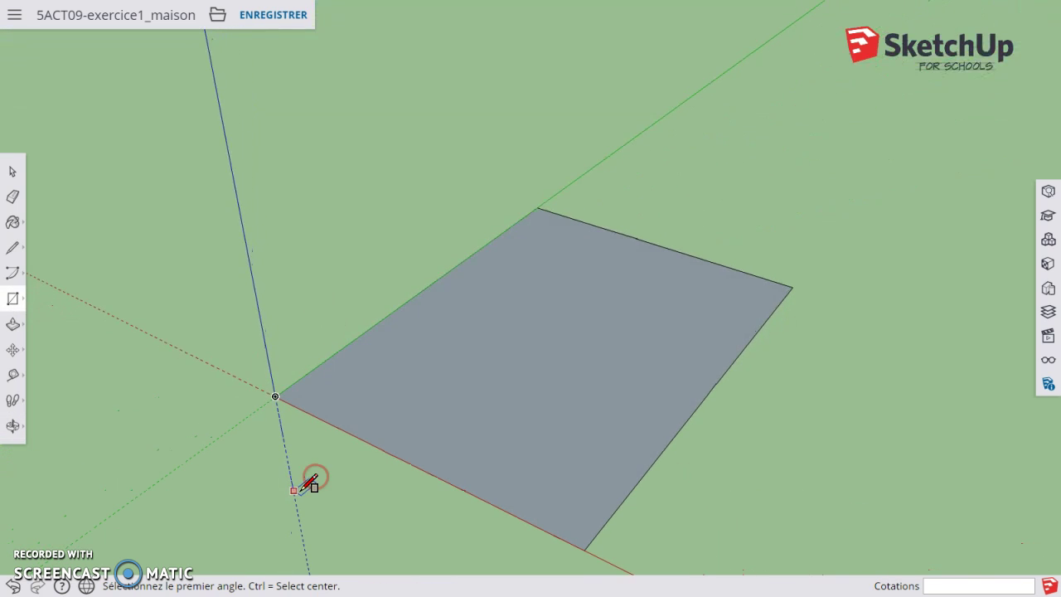
click(14, 325)
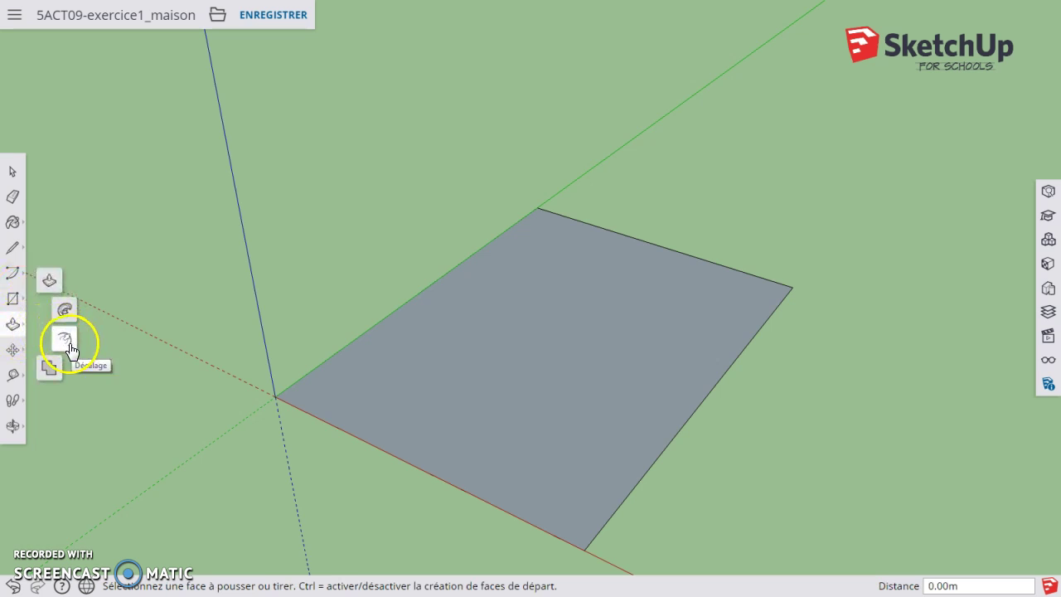
click(69, 346)
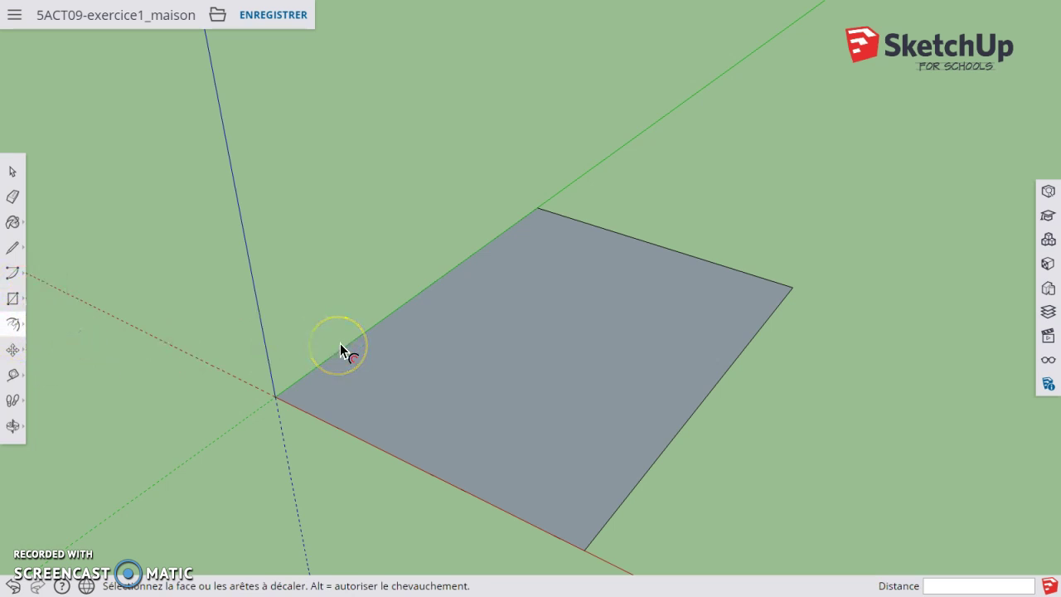
click(410, 342)
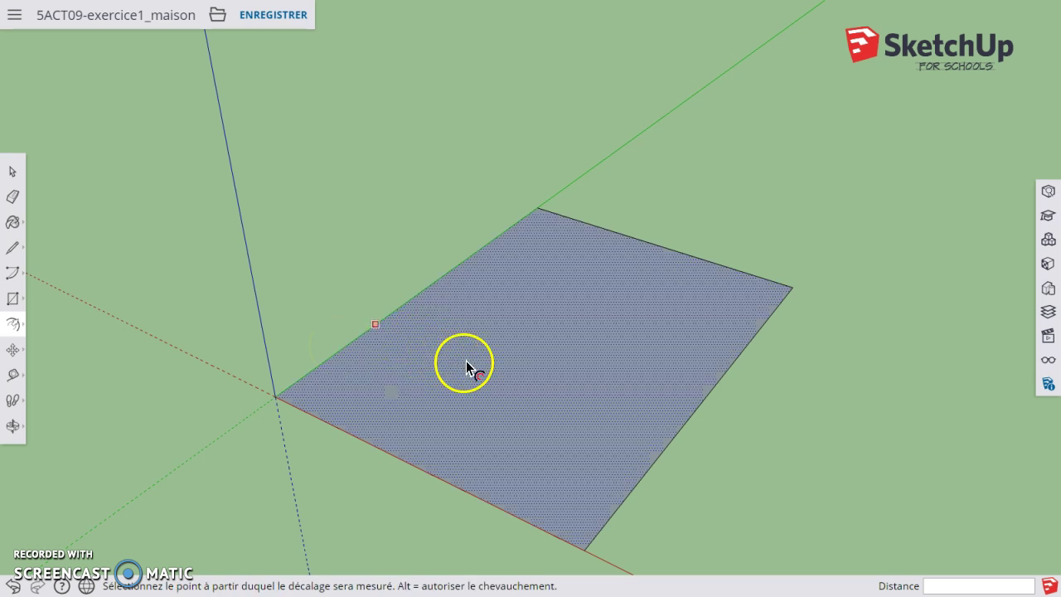
click(500, 385)
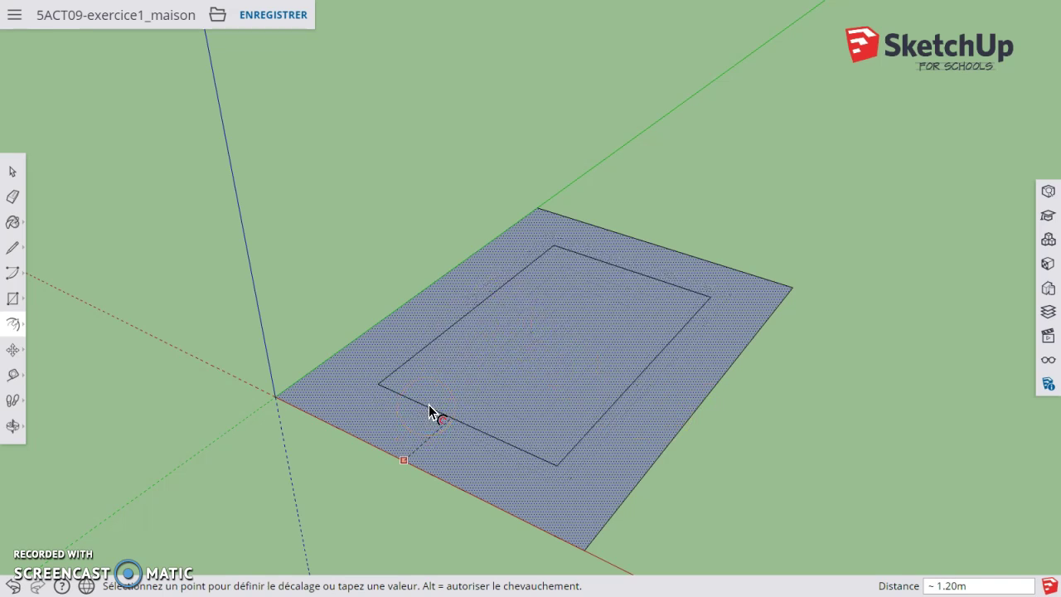
text(0.2)
key(Return)
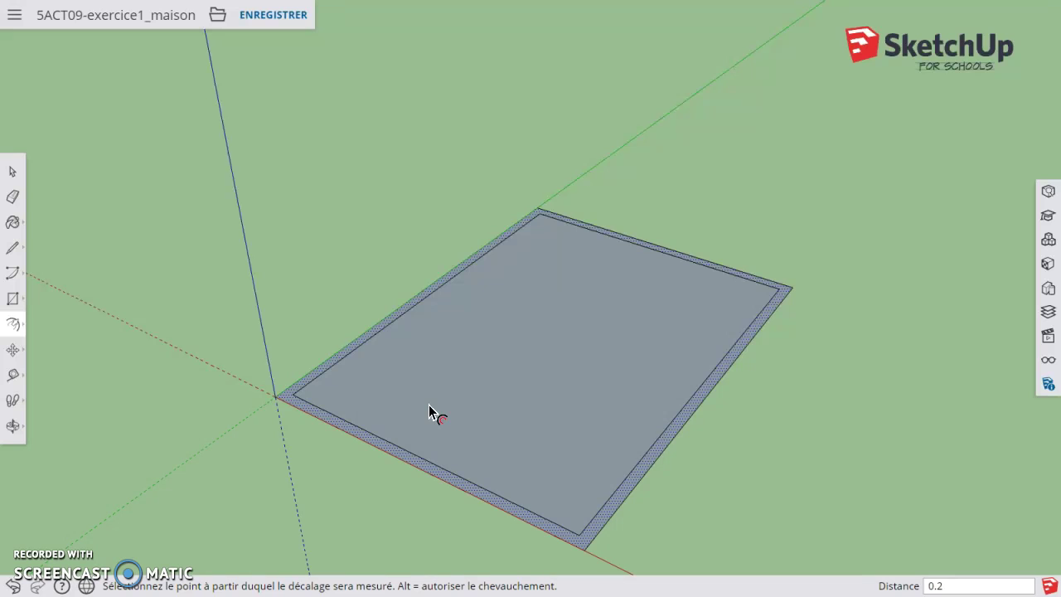
click(331, 323)
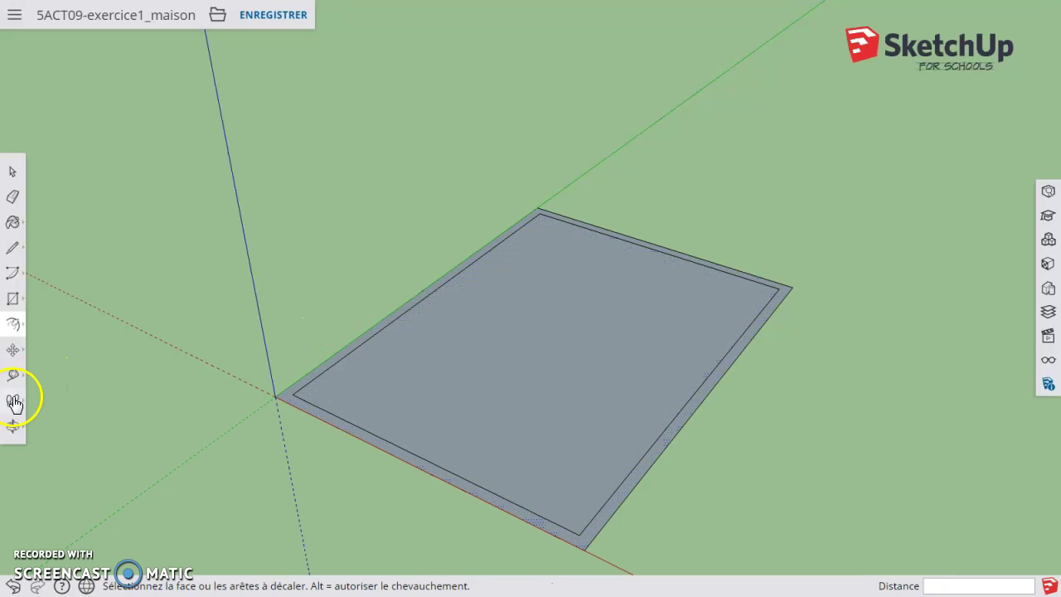
Step: Push/Pull the narrow wall outline up to a height of 2.30 m and save the model
click(25, 328)
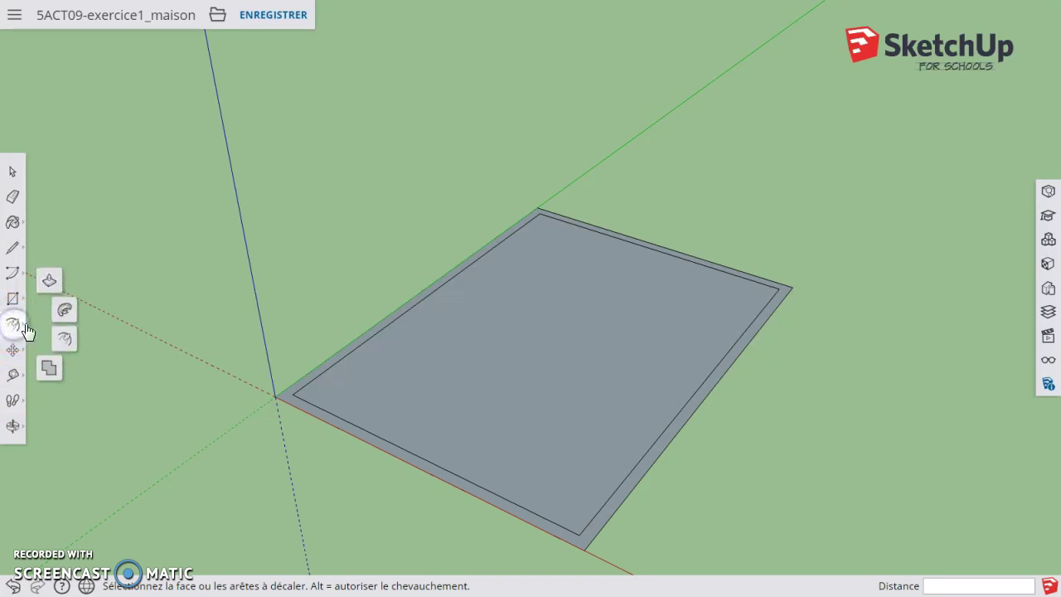
click(50, 284)
click(299, 414)
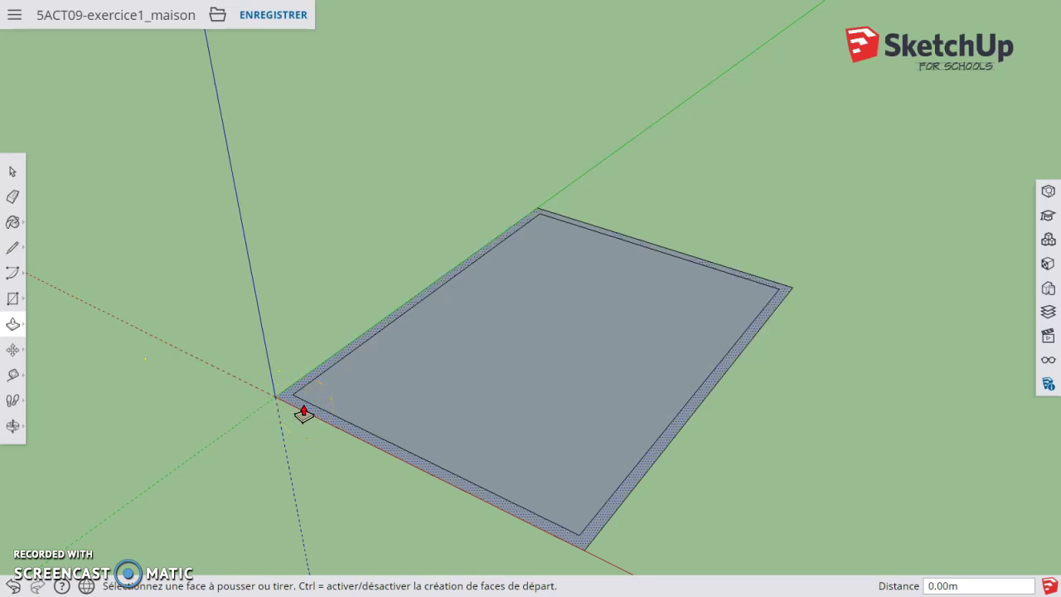
drag(304, 414, 301, 288)
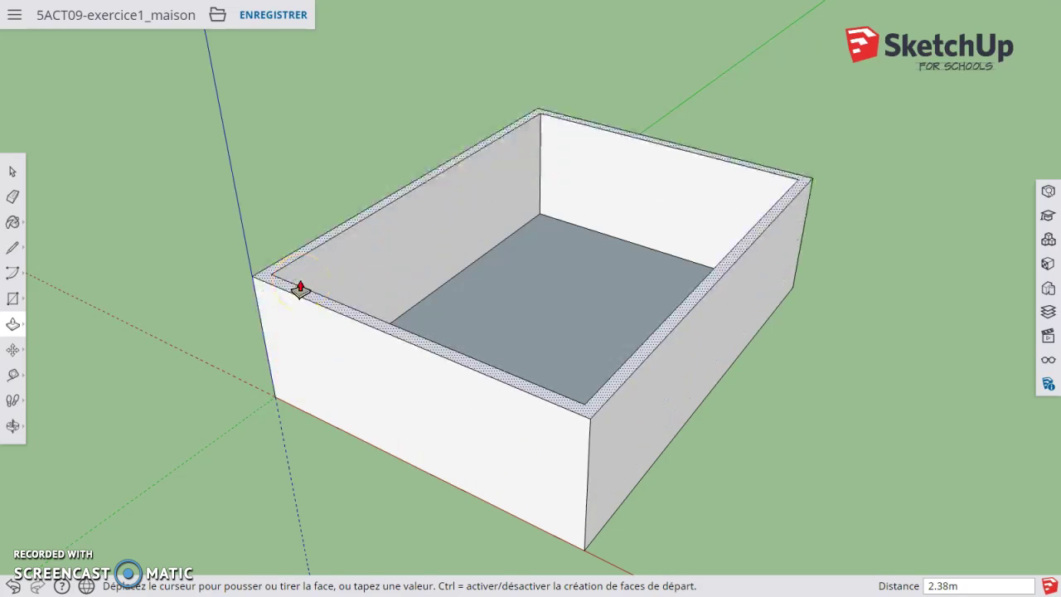
text(2)
key(Return)
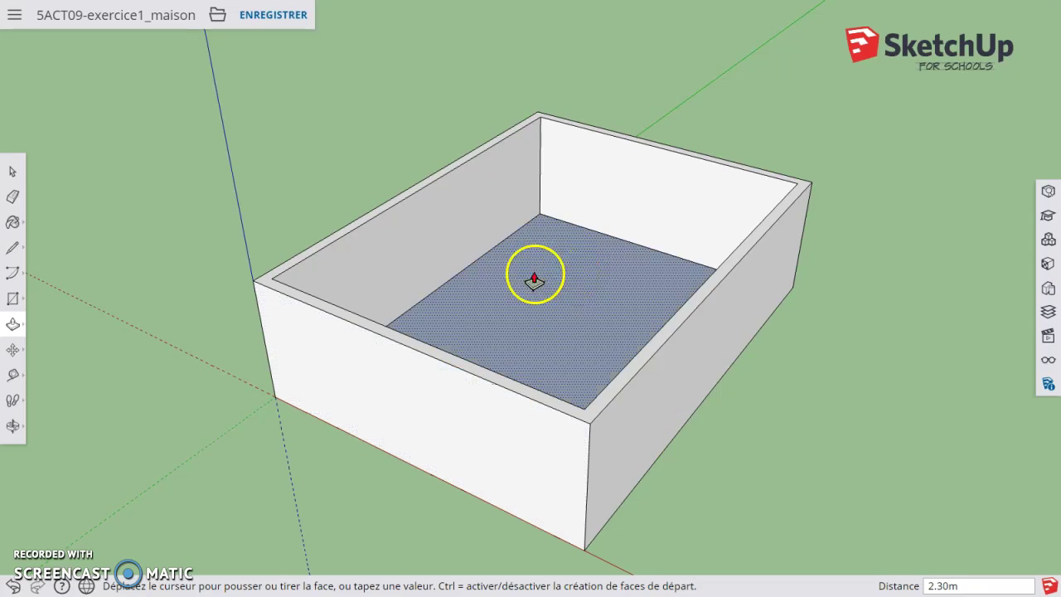
click(276, 16)
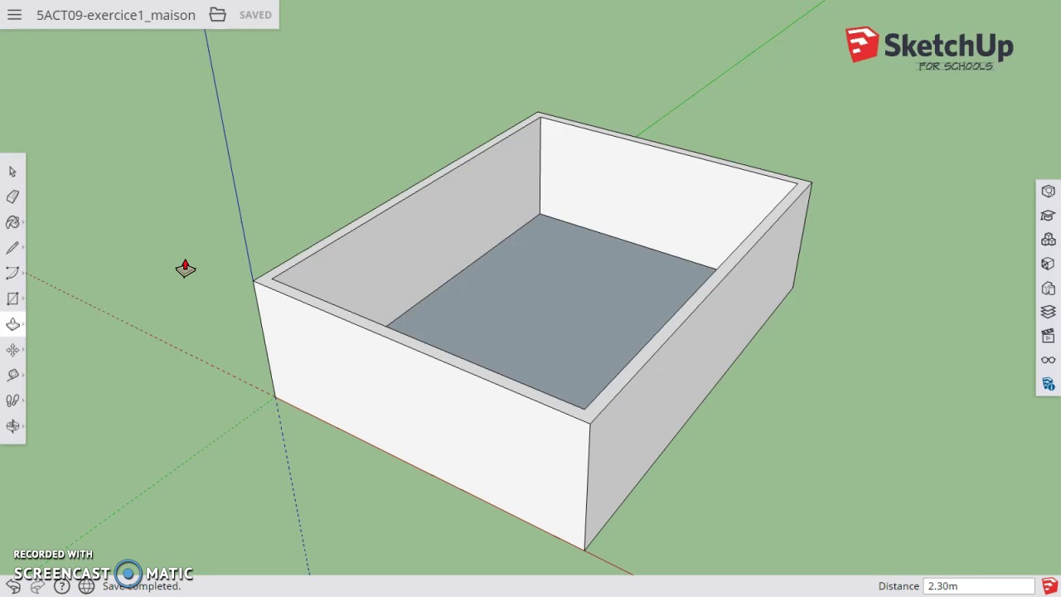
Step: Switch to the front view and place a Tape Measure guide point on the front wall's bottom edge, measured from the origin corner
click(1049, 341)
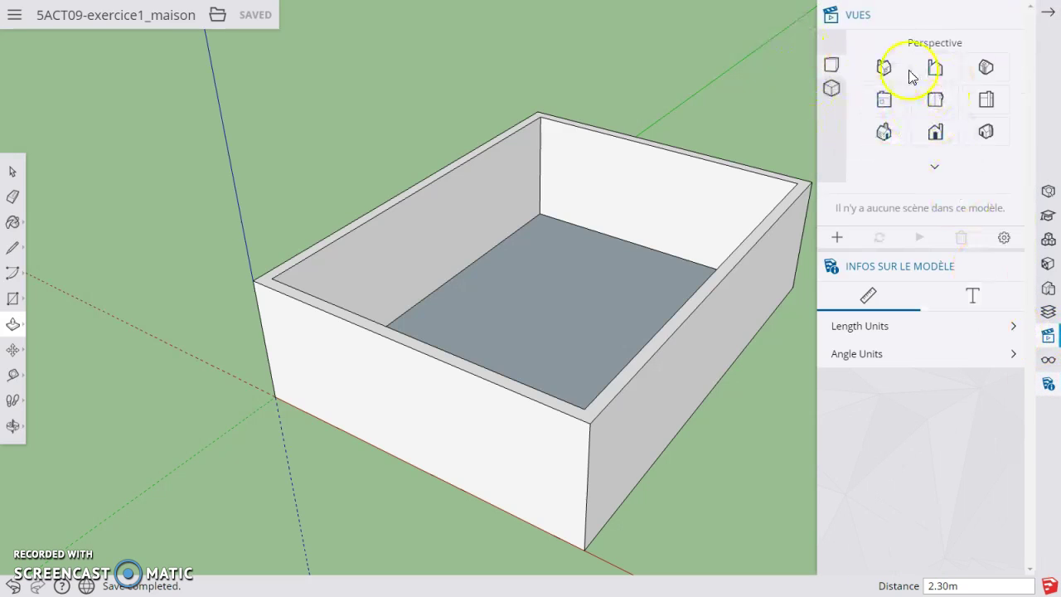
click(936, 137)
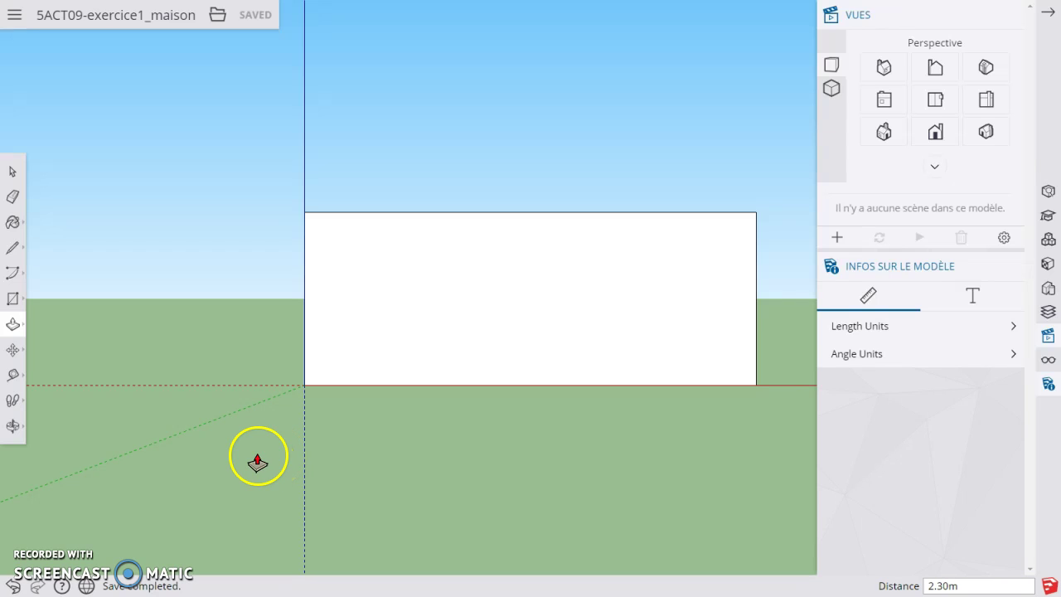
click(12, 380)
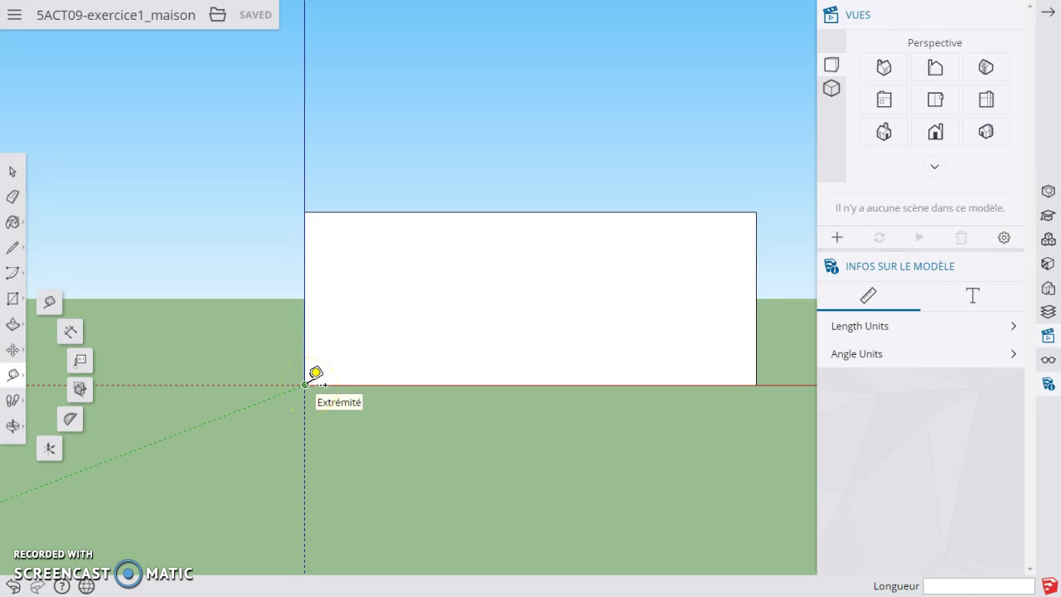
click(305, 385)
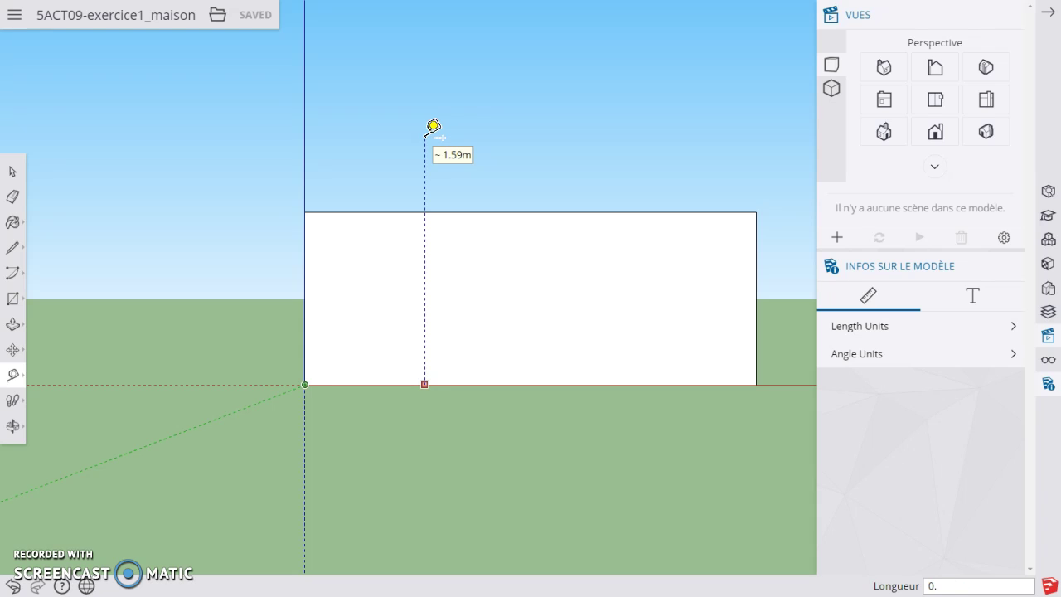
key(Return)
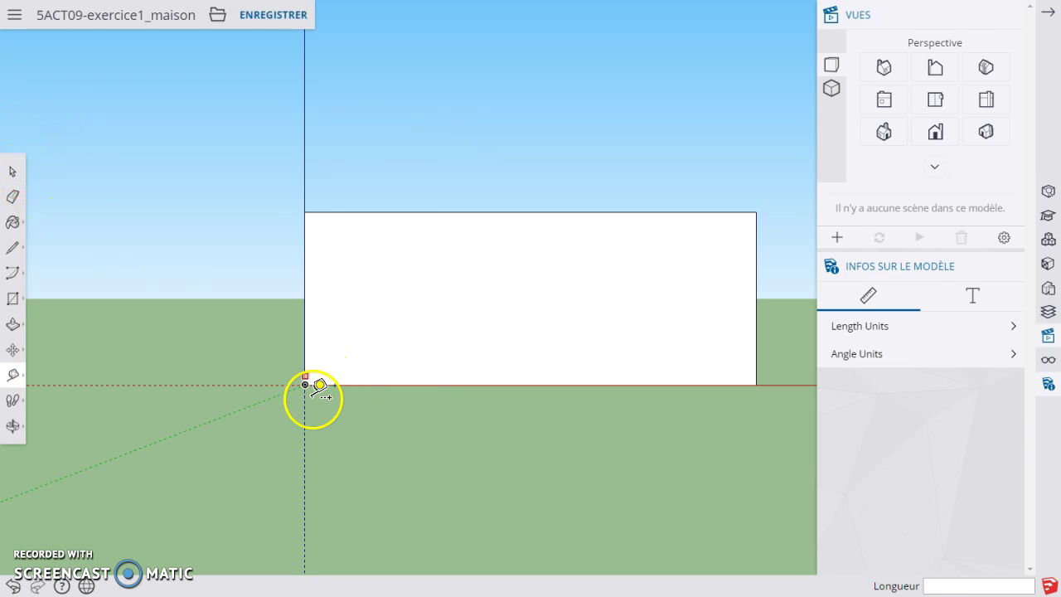
Step: Draw a 2.15 m vertical line up the front wall from the guide point on its bottom edge
click(15, 252)
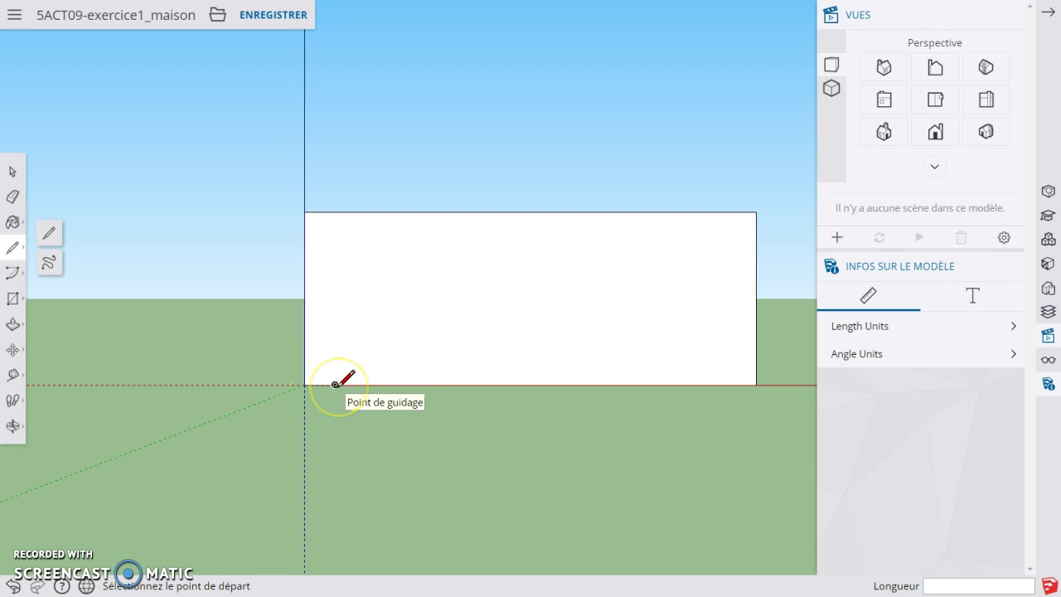
click(335, 383)
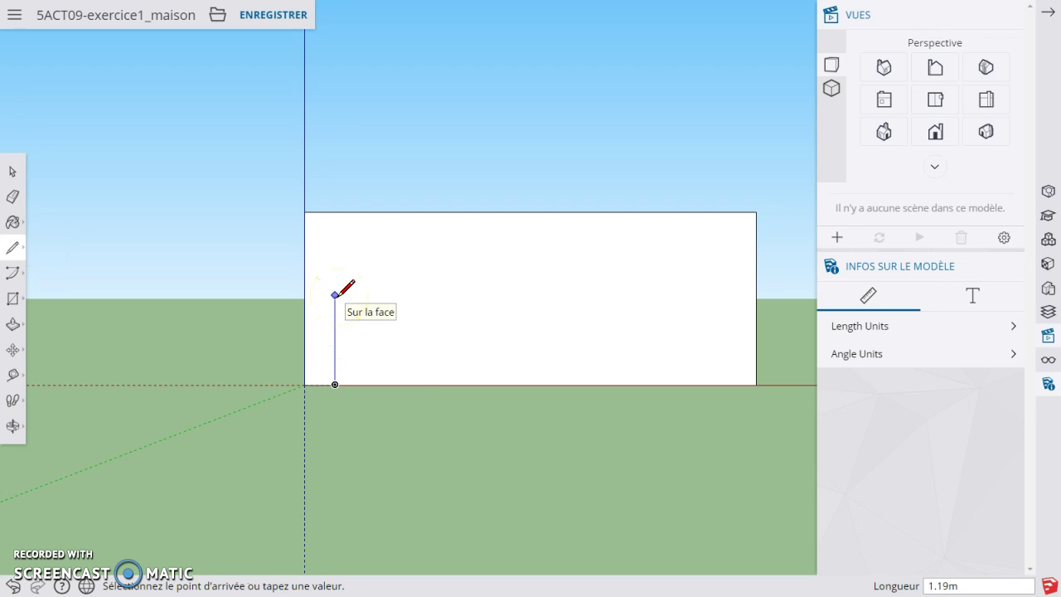
text(2)
mouse_move(335, 294)
mouse_down()
mouse_move(388, 270)
mouse_move(320, 266)
mouse_move(536, 244)
mouse_move(554, 271)
mouse_up()
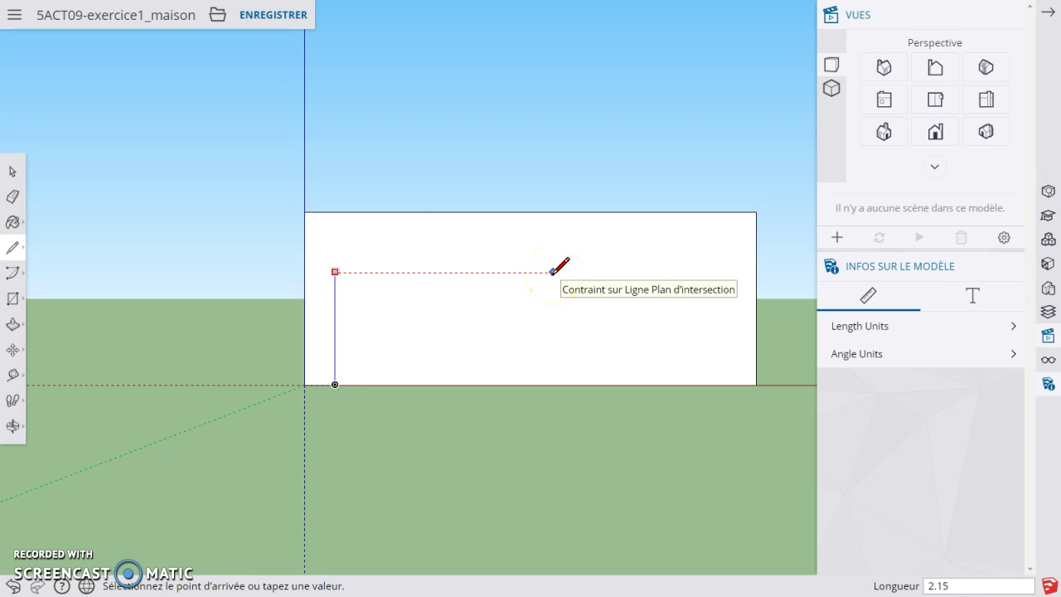
key(Return)
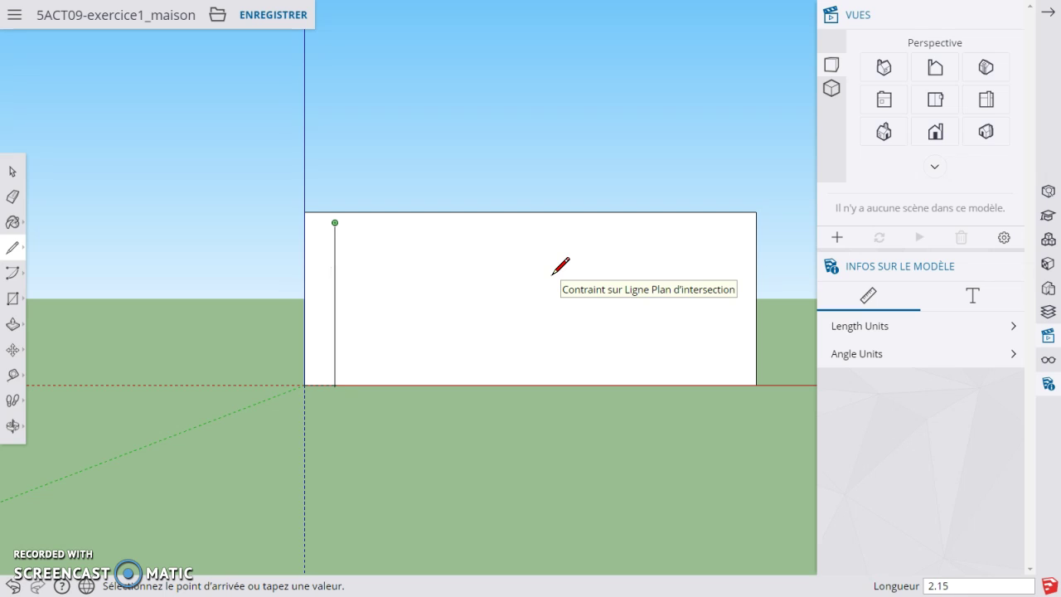
Step: Draw the door's horizontal top edge and its second vertical side down to the front wall's bottom edge, closing the outline
mouse_move(415, 205)
mouse_down()
mouse_move(397, 219)
mouse_move(441, 222)
mouse_up()
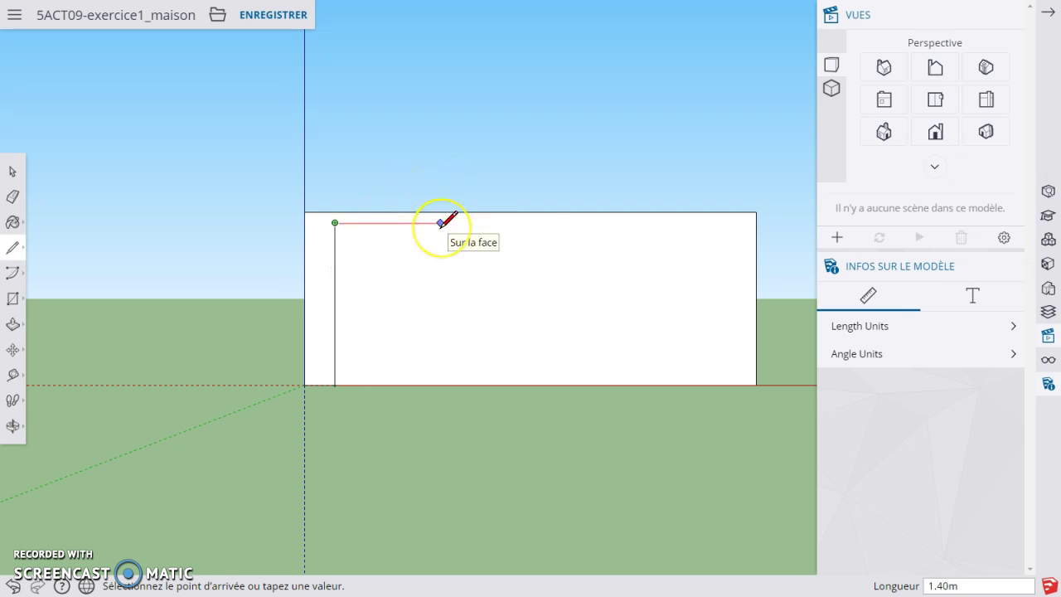
click(441, 222)
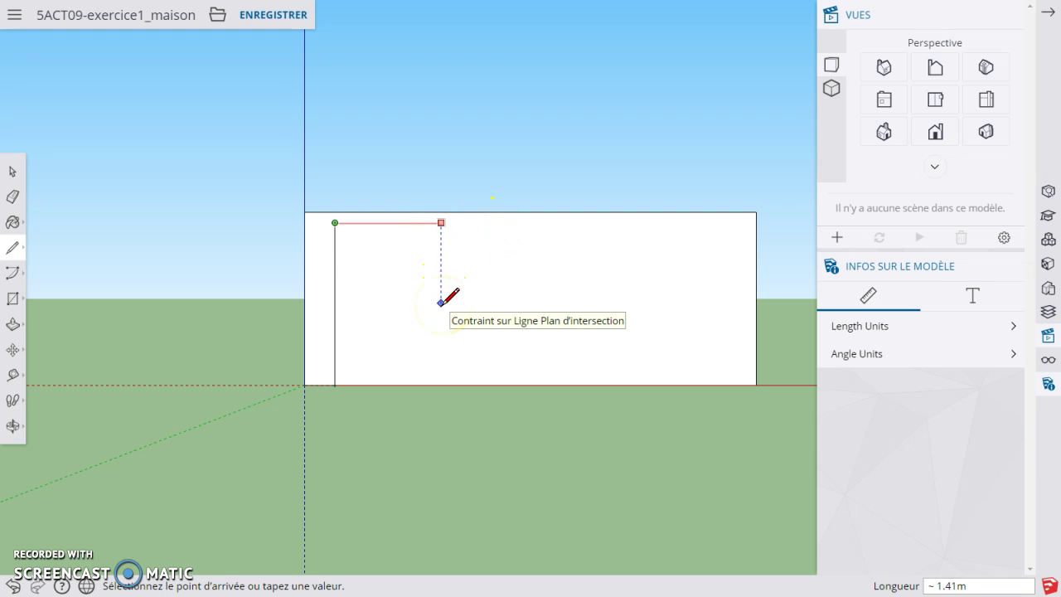
key(Escape)
drag(410, 222, 410, 384)
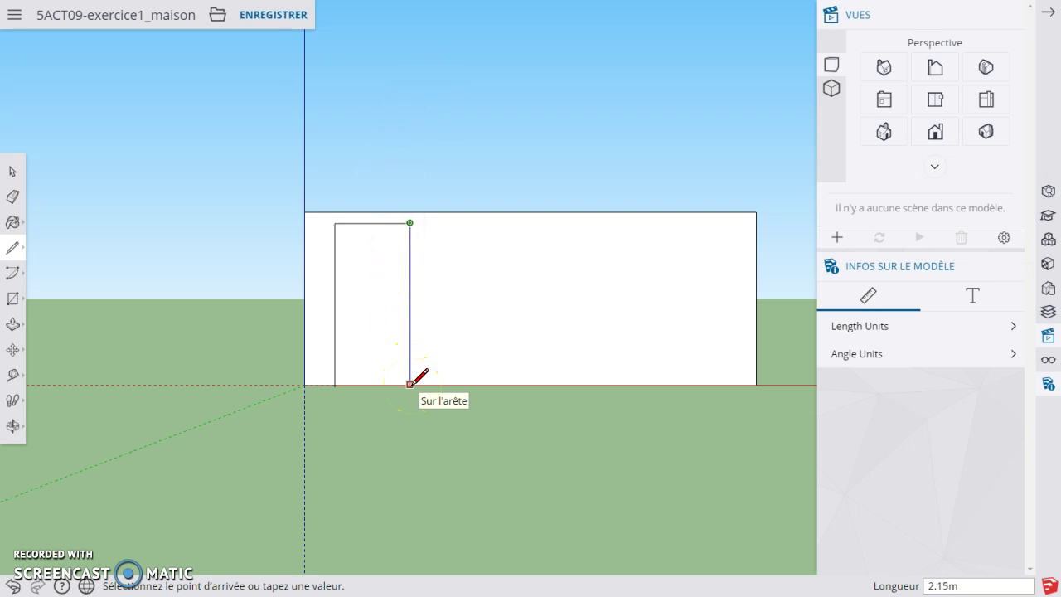
click(409, 384)
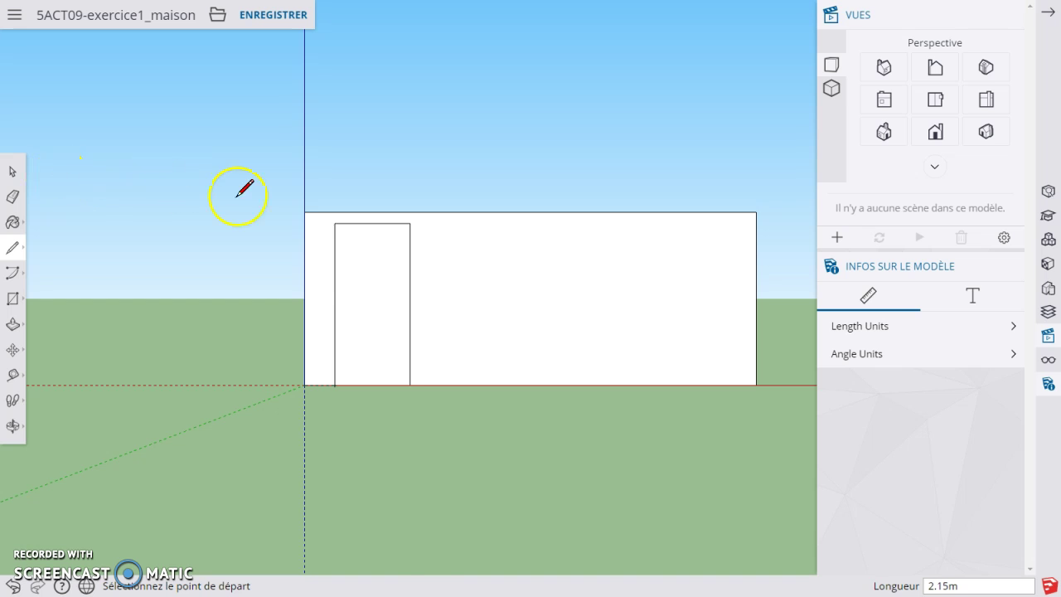
Step: Push/Pull the door face 0.20 m through the front wall to cut the doorway, and save the model
key(o)
drag(234, 193, 102, 407)
shift+middle_drag(102, 408, 50, 408)
scroll(50, 409, up, 1)
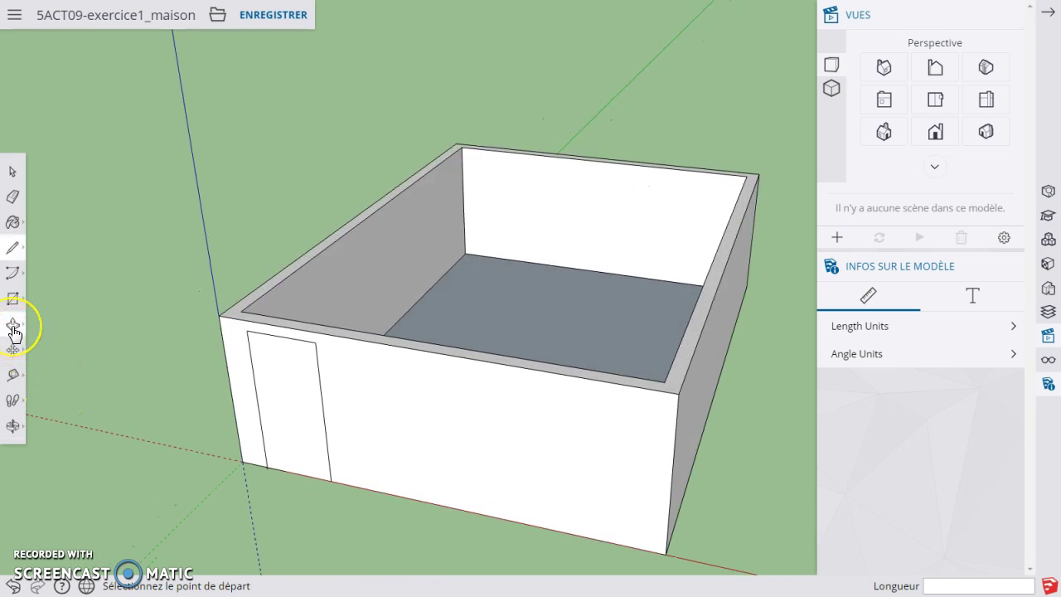
click(13, 331)
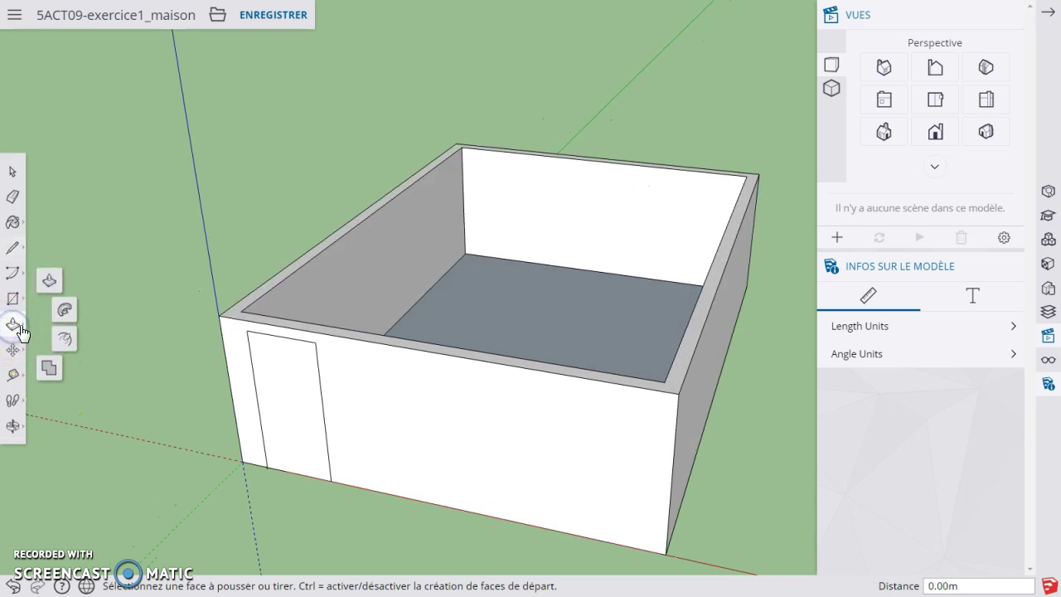
click(294, 412)
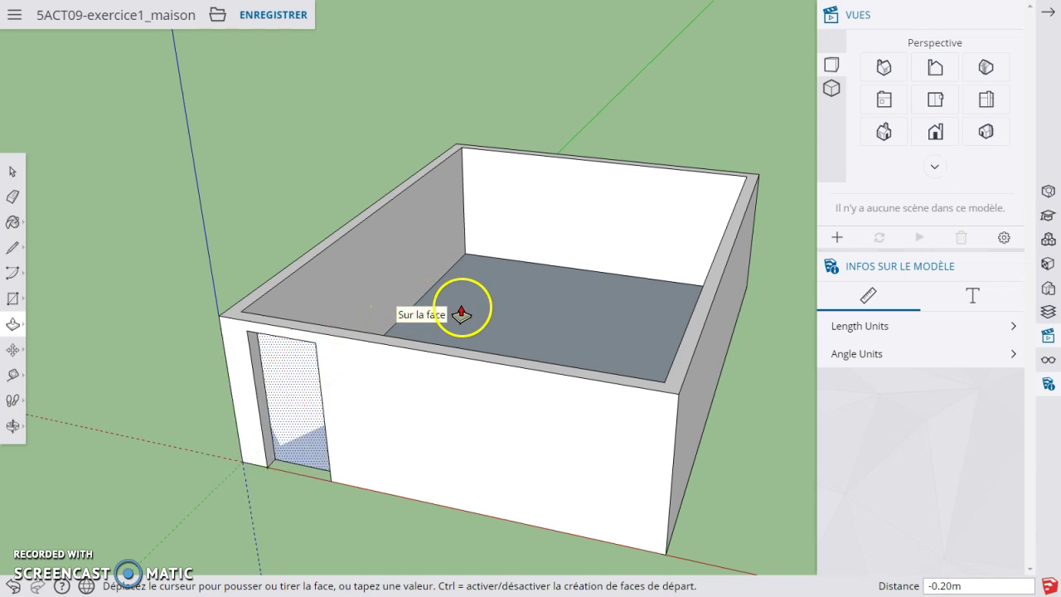
click(352, 333)
middle_drag(255, 433, 307, 325)
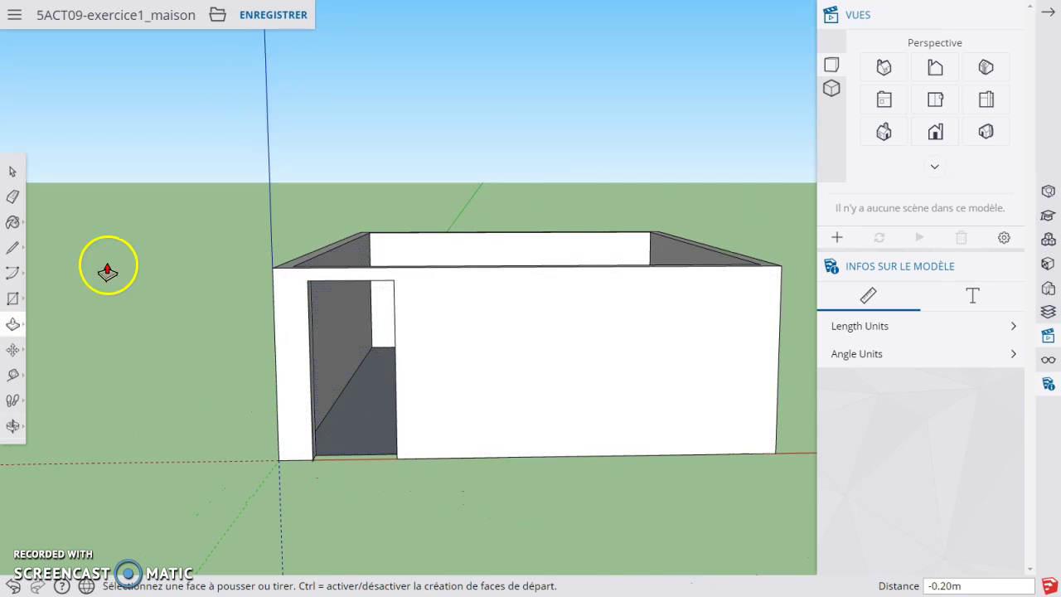
click(258, 17)
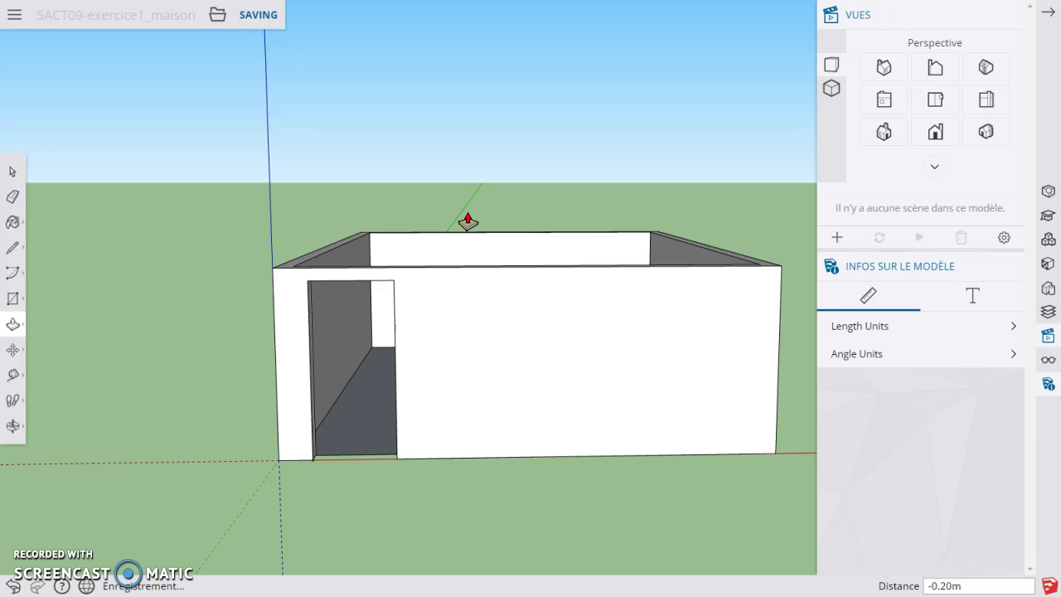
middle_drag(472, 244, 474, 245)
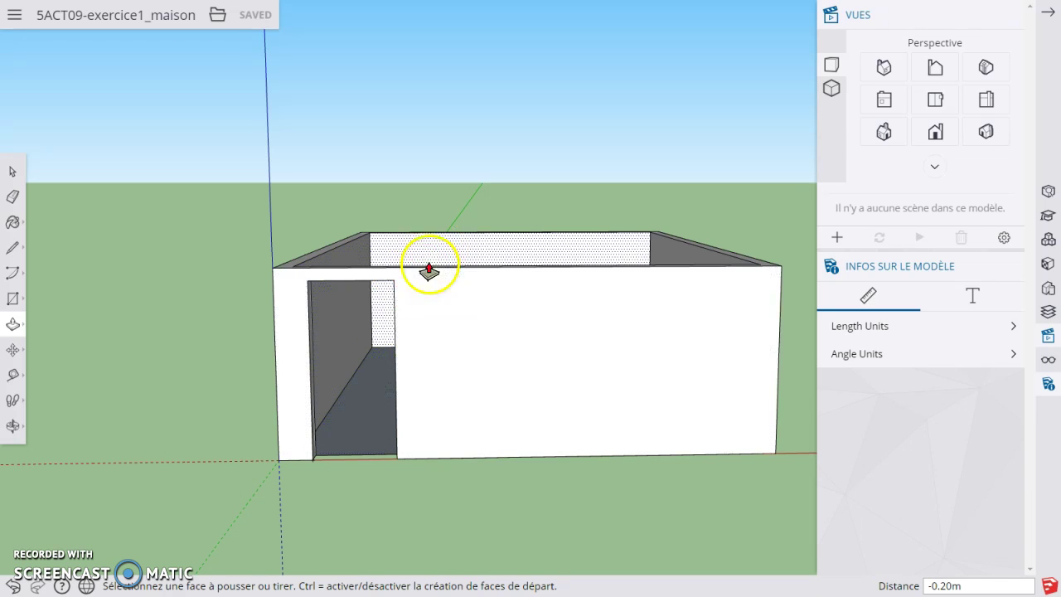
Step: Switch to the back view and place a Tape Measure guide point on the rear wall's bottom edge, 1 m from its left corner
click(935, 68)
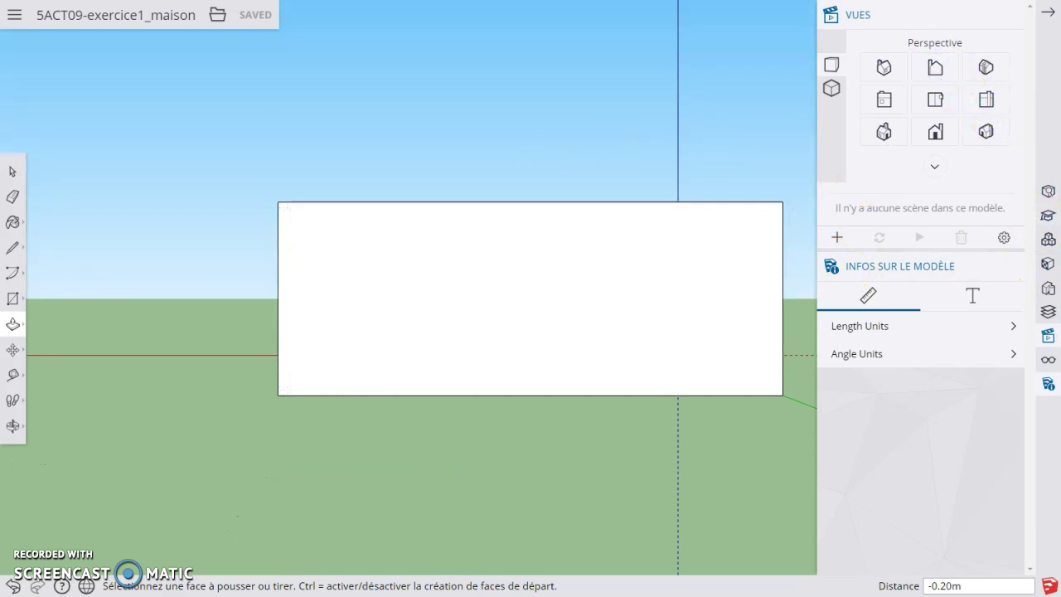
click(13, 375)
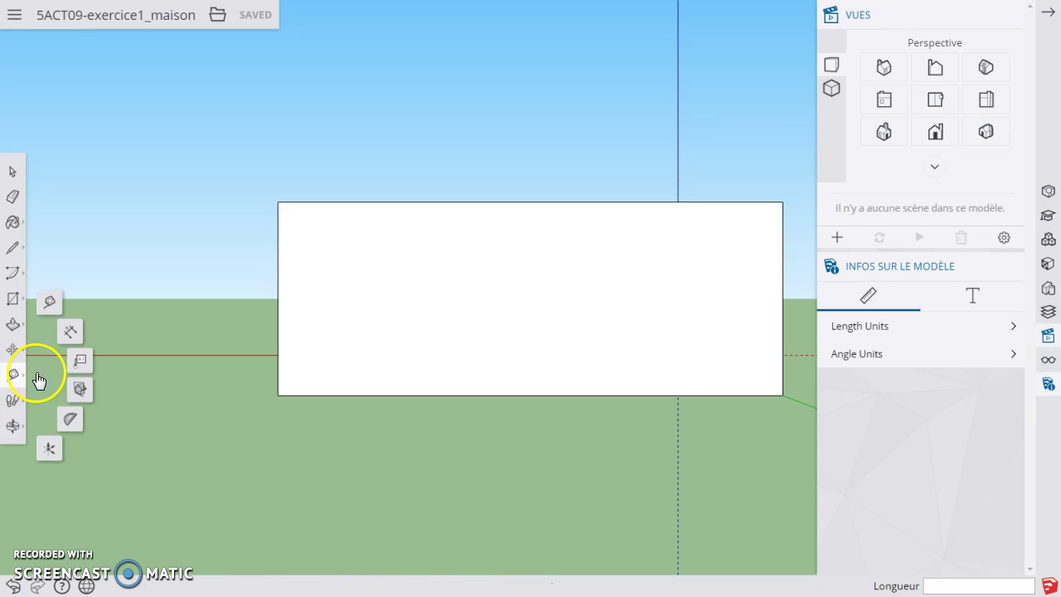
click(280, 393)
drag(286, 393, 375, 395)
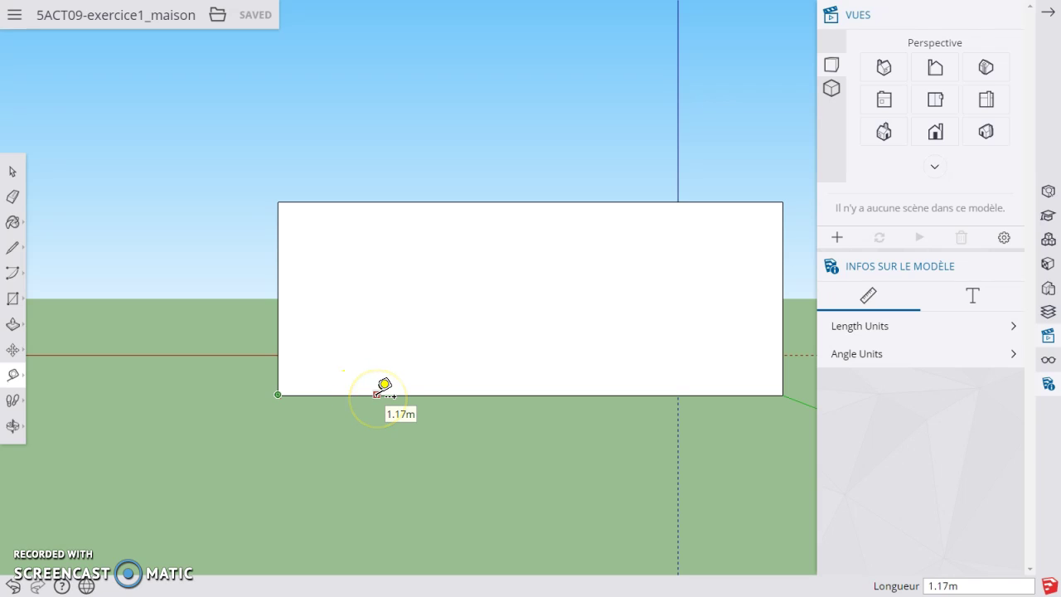
click(376, 394)
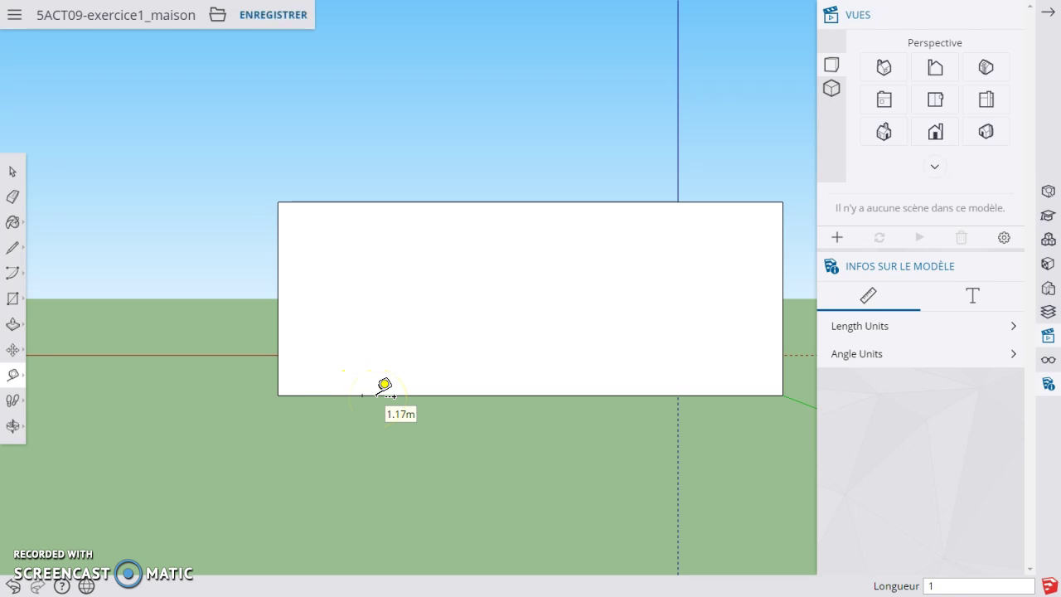
click(369, 415)
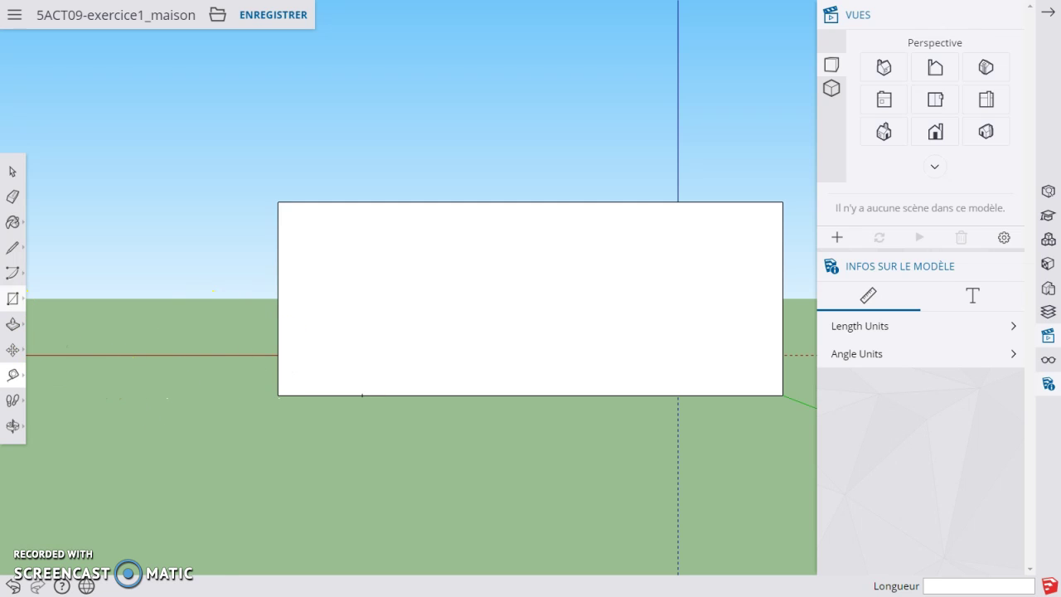
Step: Draw a 2.18 m high door outline on the rear wall with the Line tool, from the guide point to the bottom edge
click(13, 247)
click(58, 237)
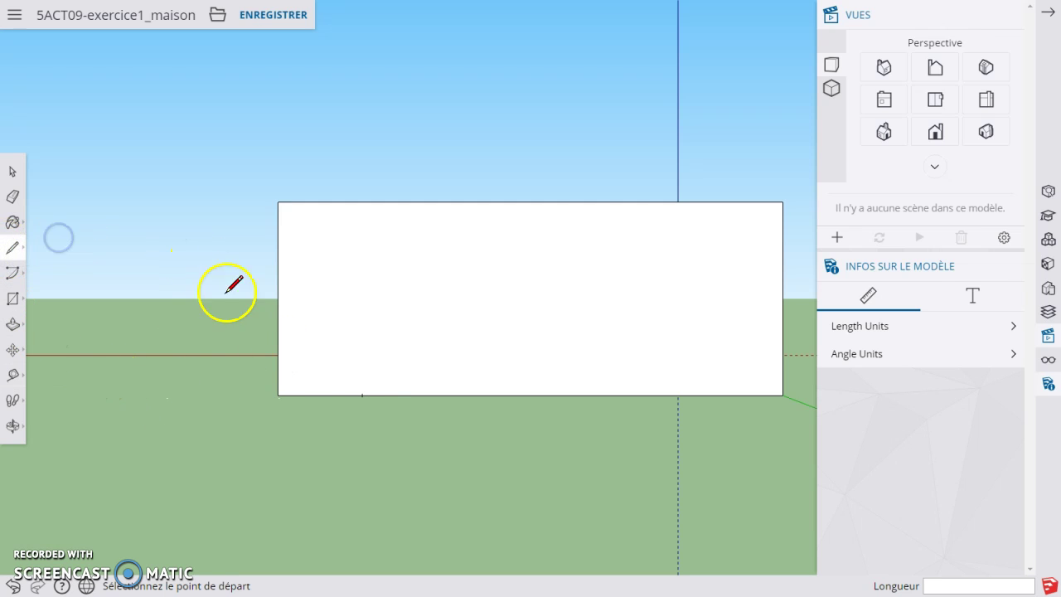
click(363, 395)
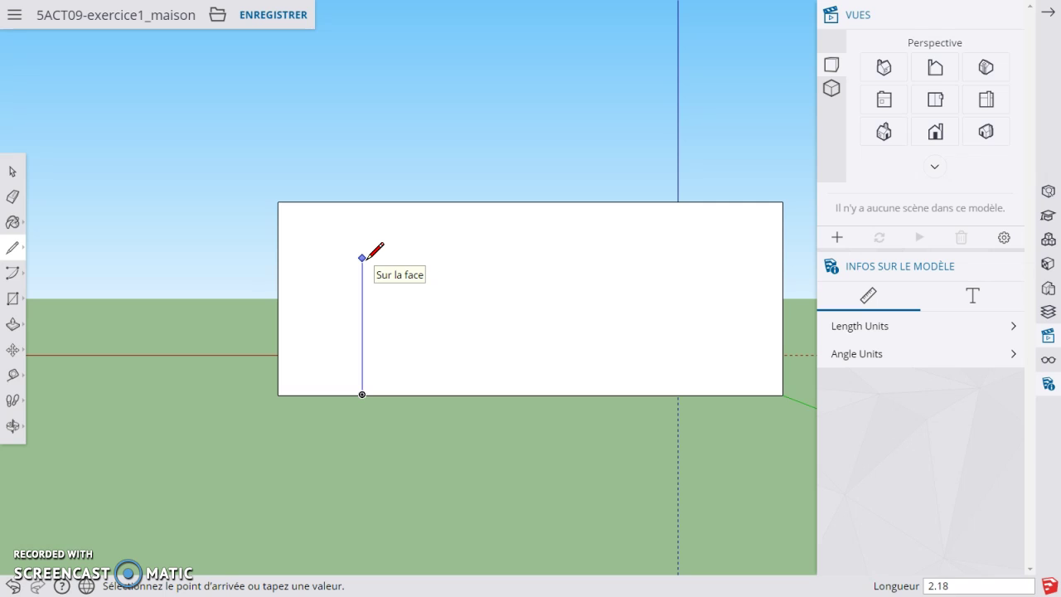
text(3)
key(Return)
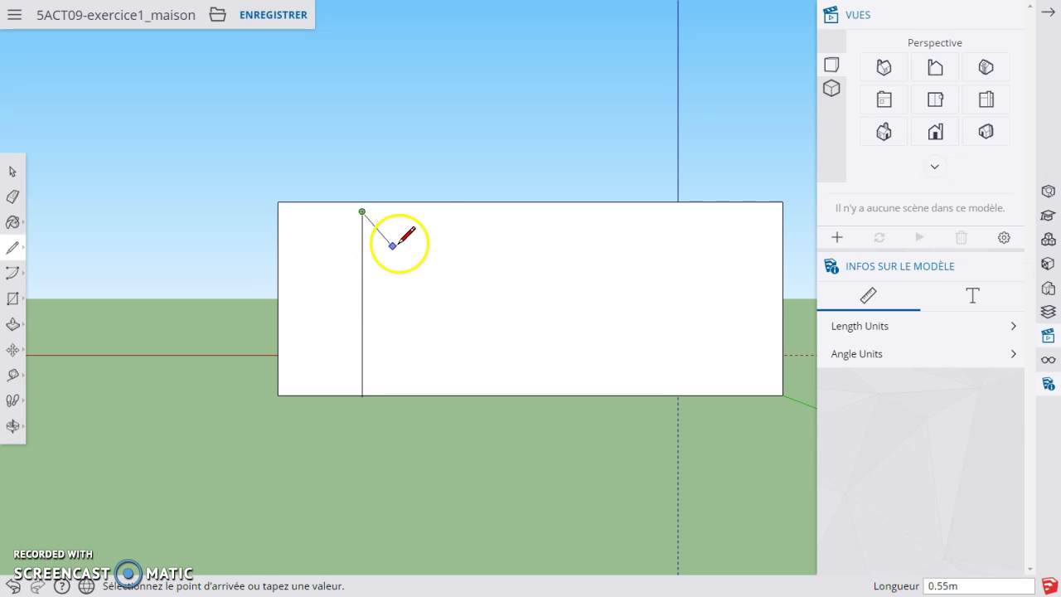
click(462, 211)
drag(488, 211, 490, 394)
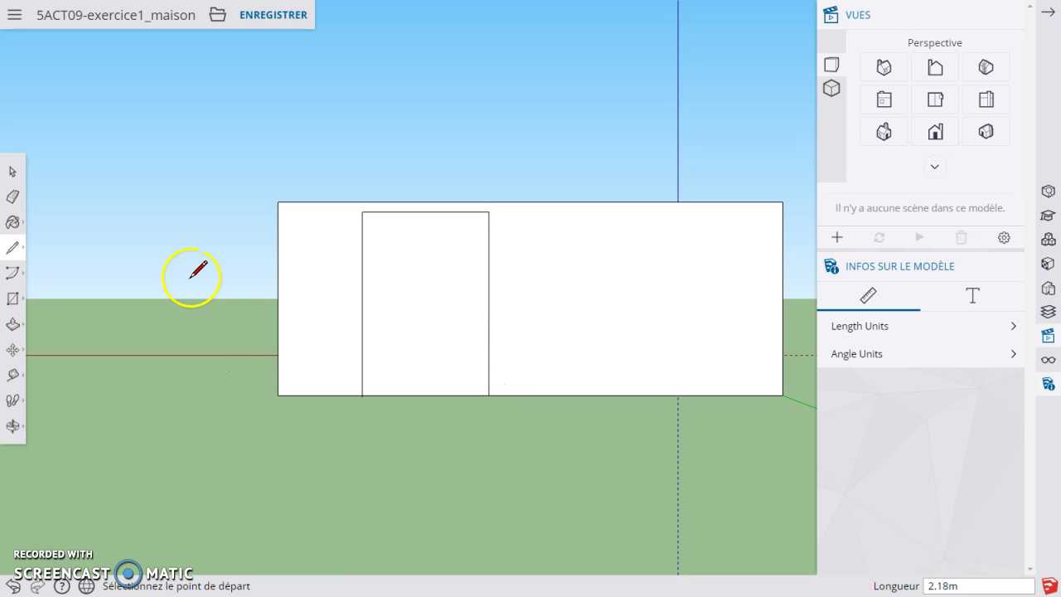
Step: Push/Pull the rear door face 0.20 m inward to cut an opening through the back wall
key(o)
mouse_move(221, 254)
mouse_down()
mouse_move(113, 421)
mouse_move(52, 420)
mouse_up()
key(l)
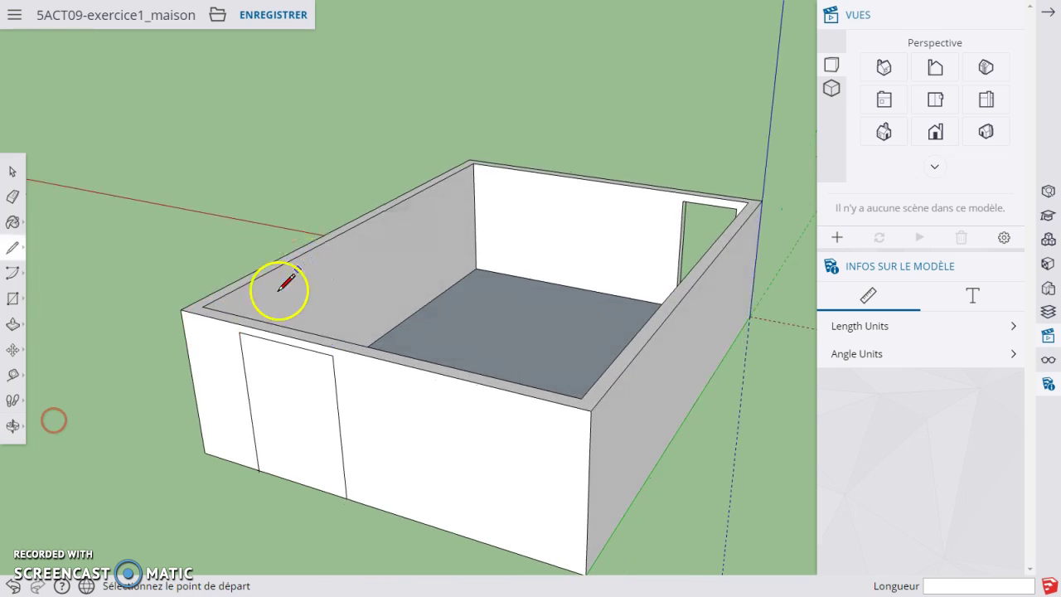
click(13, 324)
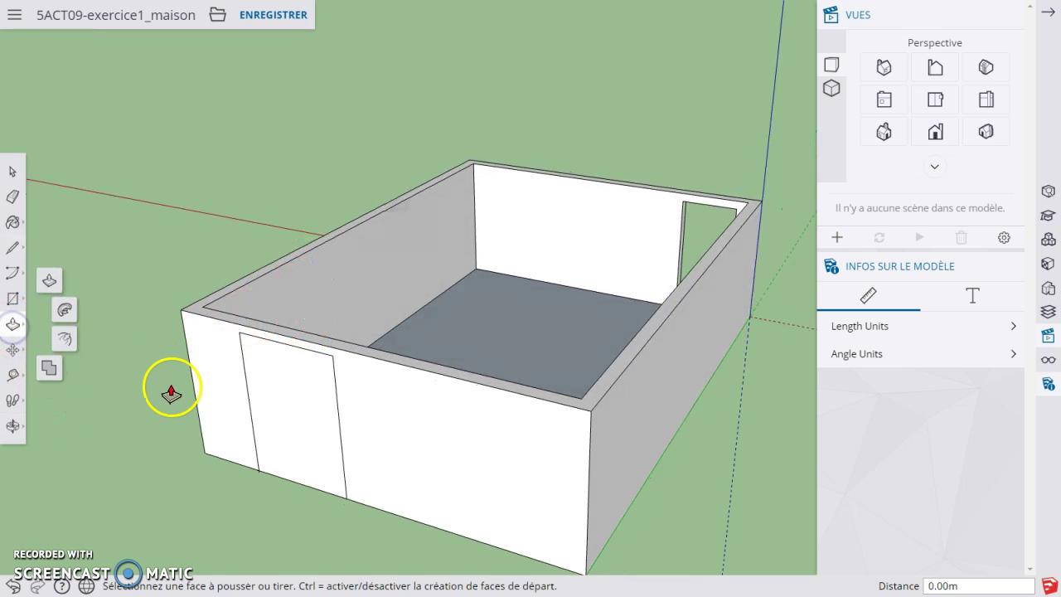
click(304, 407)
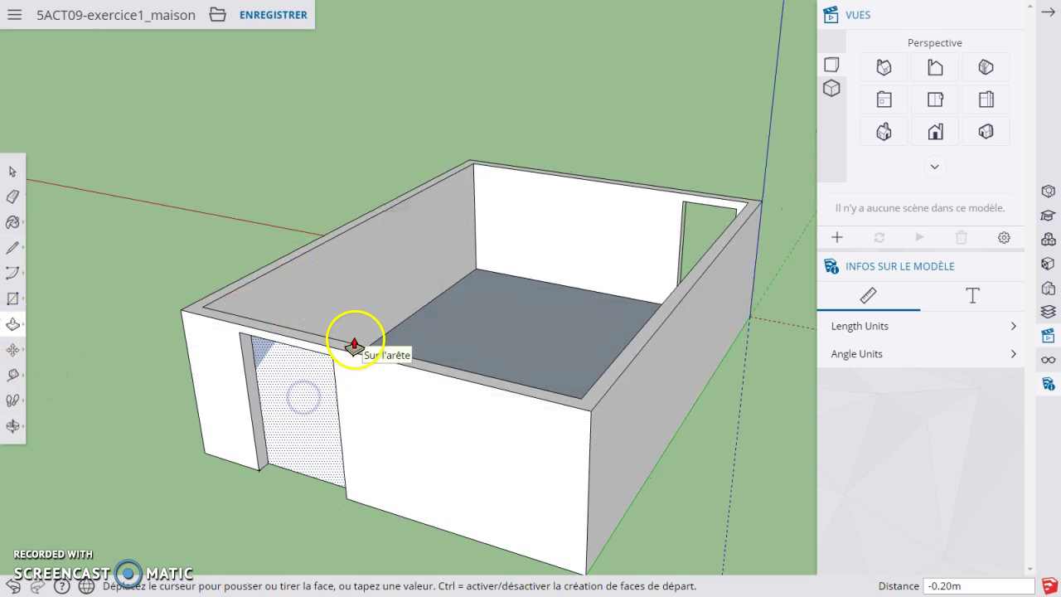
click(355, 345)
middle_drag(123, 426, 287, 417)
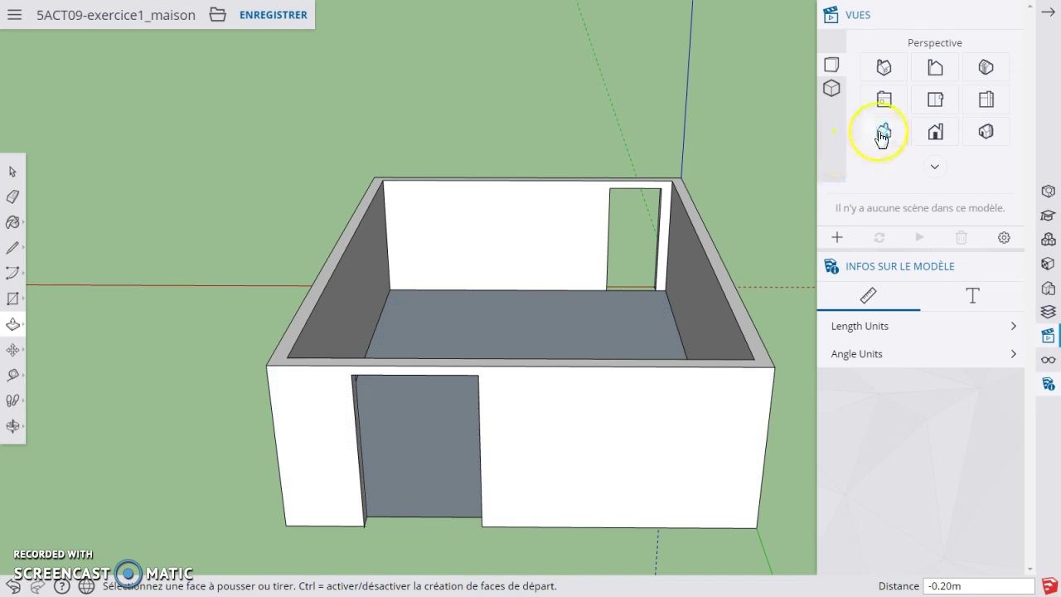
Step: Switch to the right side view and create a horizontal guide line 1 m above the side wall's bottom edge
click(987, 101)
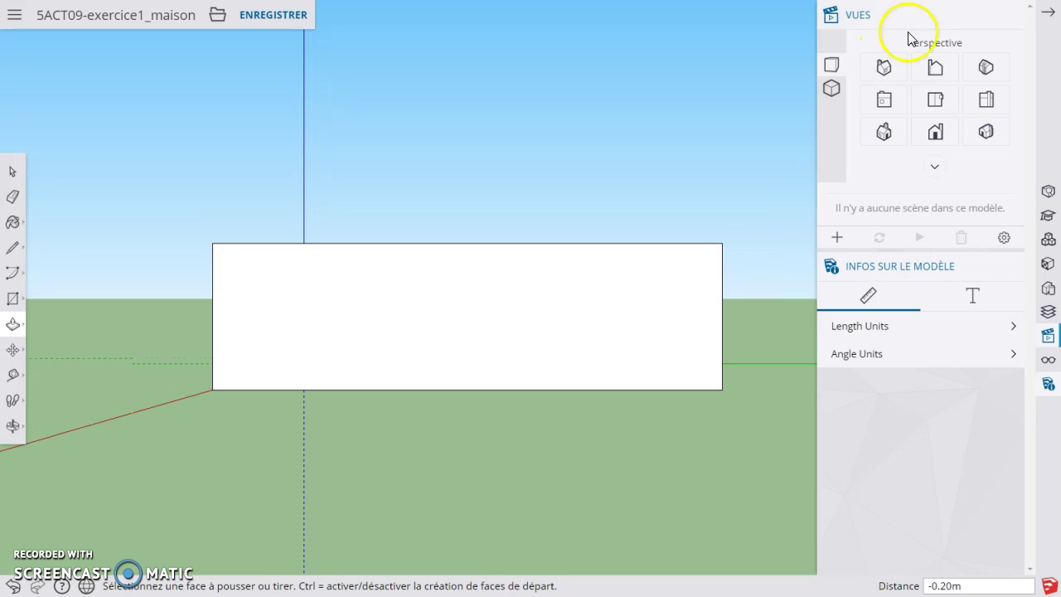
click(1050, 14)
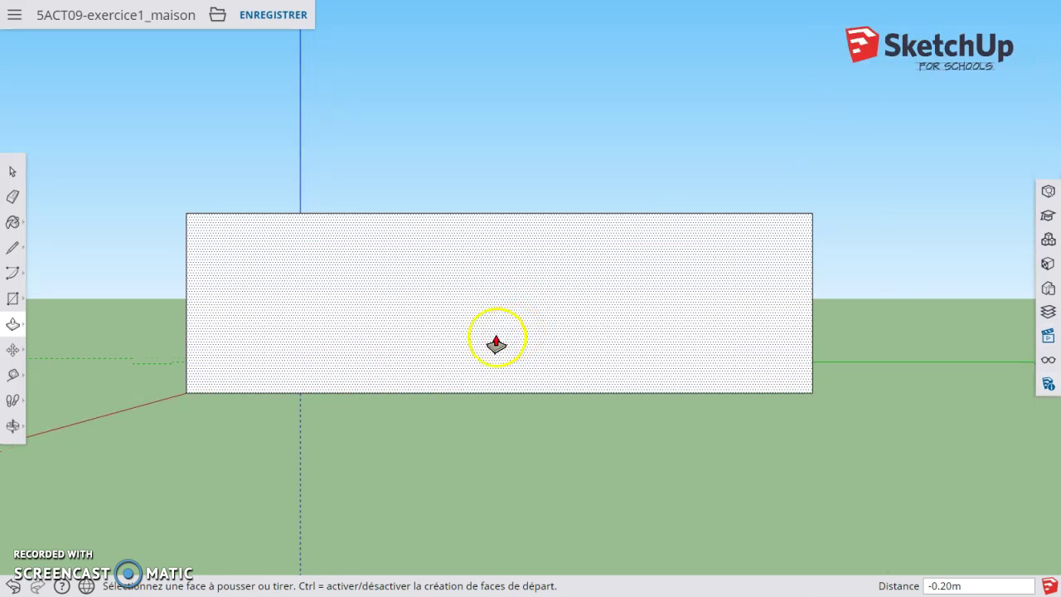
click(13, 300)
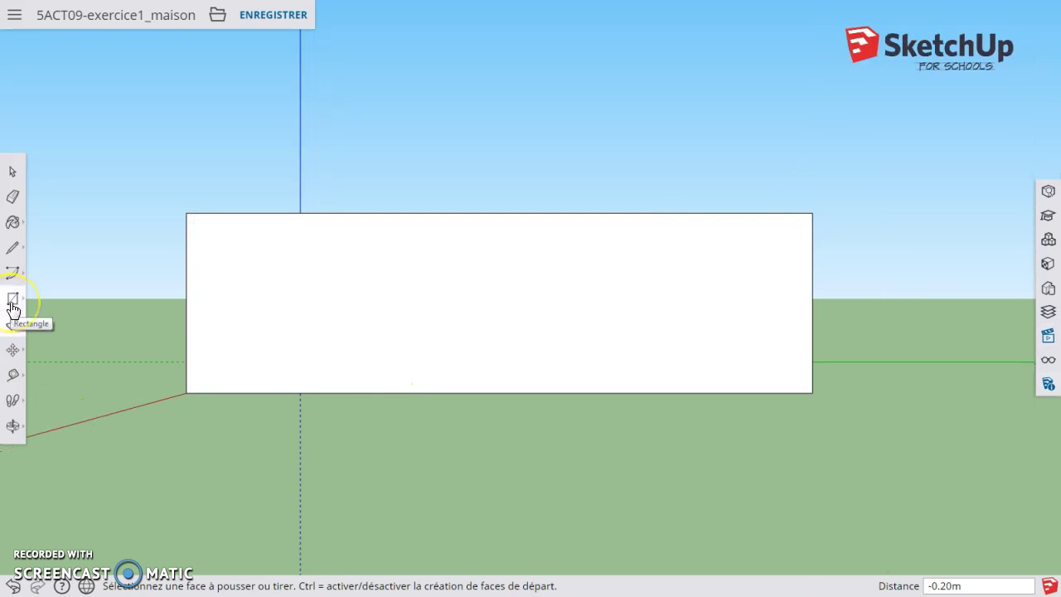
click(15, 321)
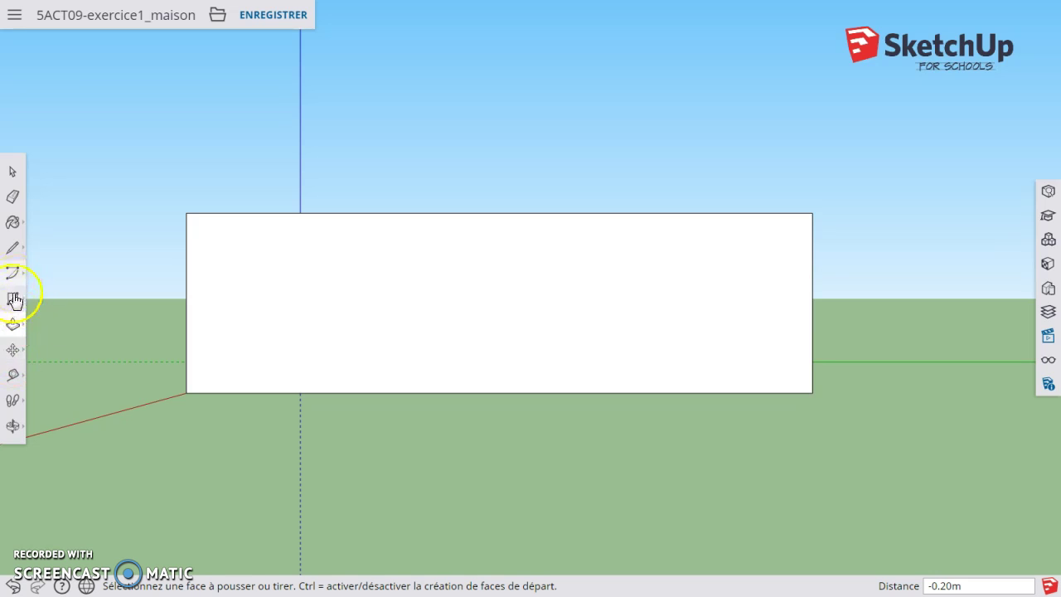
click(13, 378)
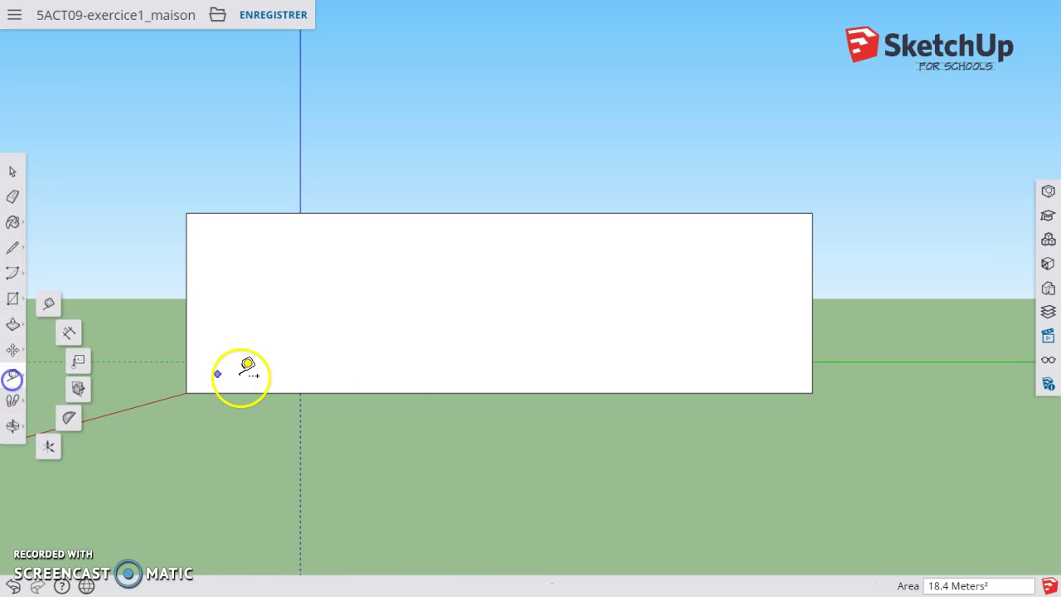
click(378, 393)
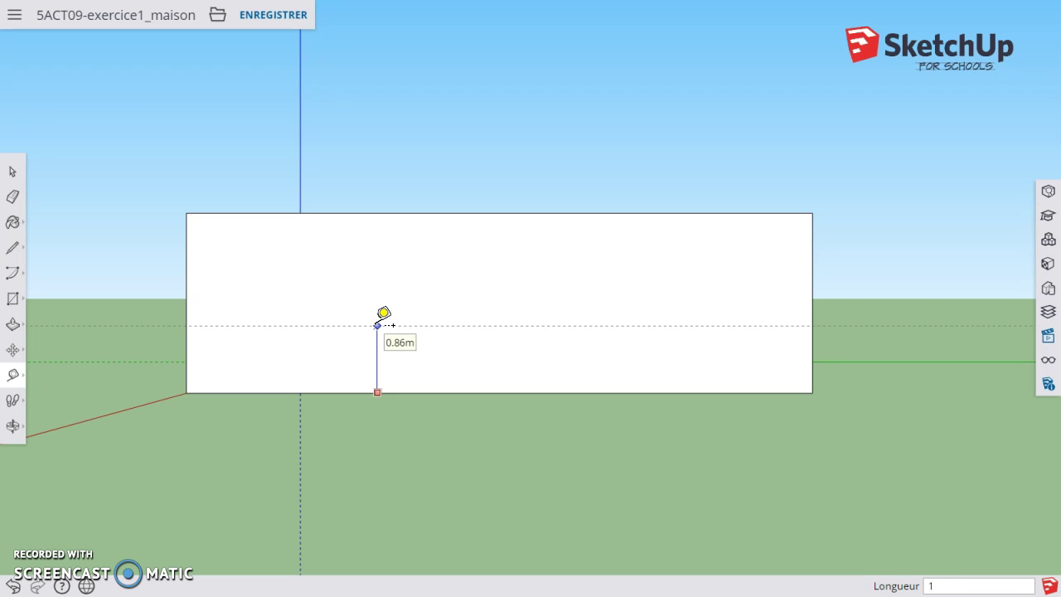
key(Return)
Step: Place a Tape Measure guide point along the horizontal guide line, measured from the side wall's left vertical edge
click(372, 302)
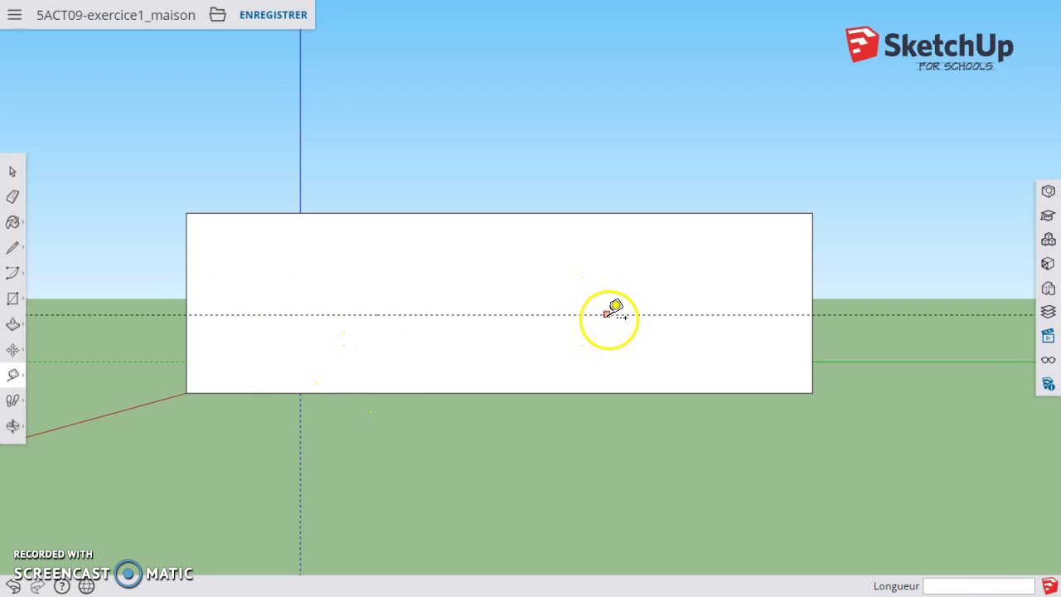
click(187, 316)
click(256, 315)
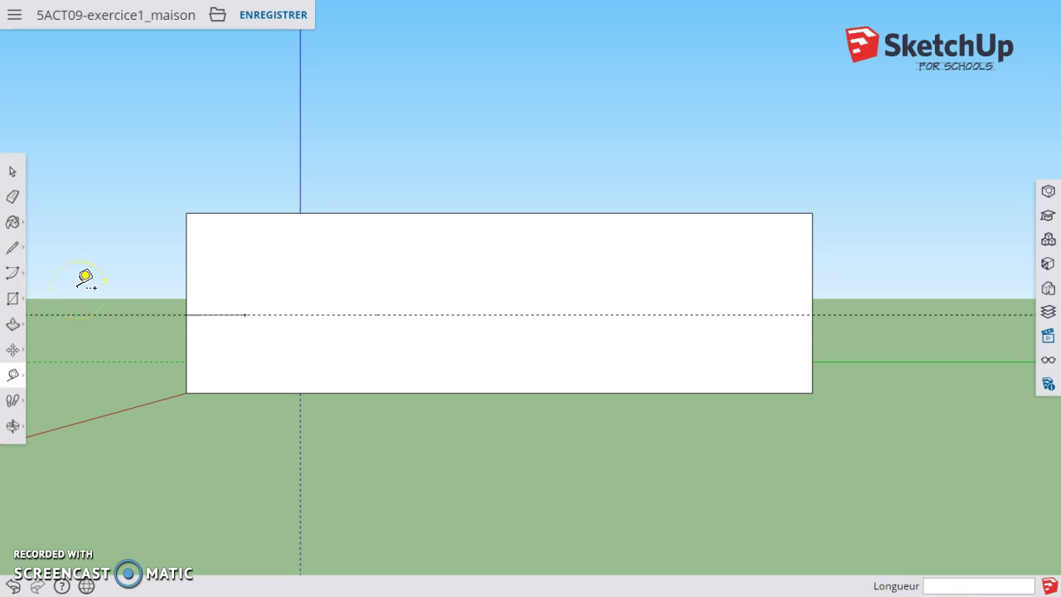
Step: Try a 0.9 by 0.6 m window rectangle on the side wall from the guide point, and undo it
click(14, 299)
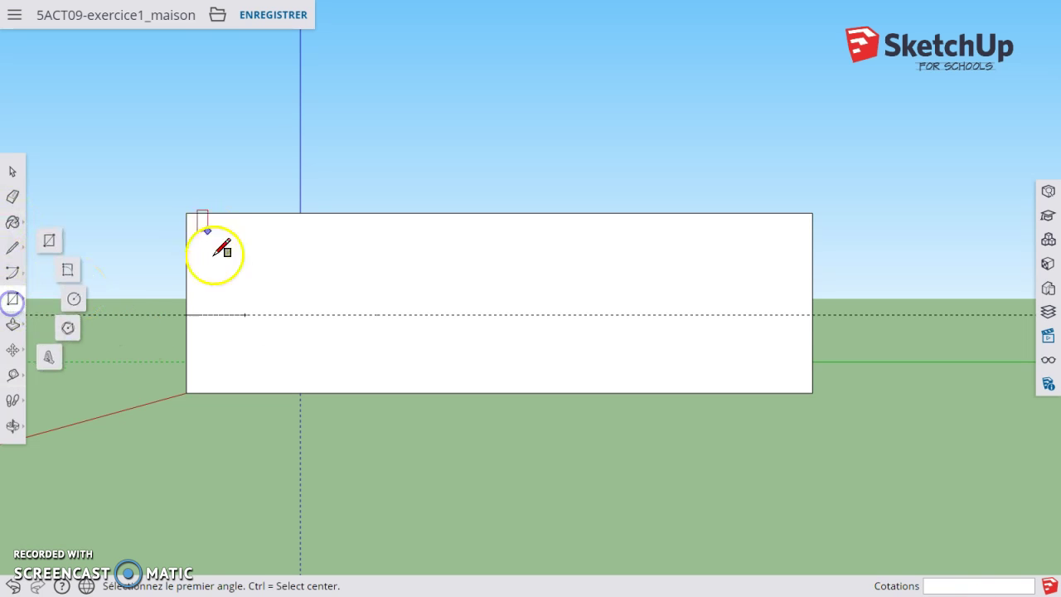
click(246, 314)
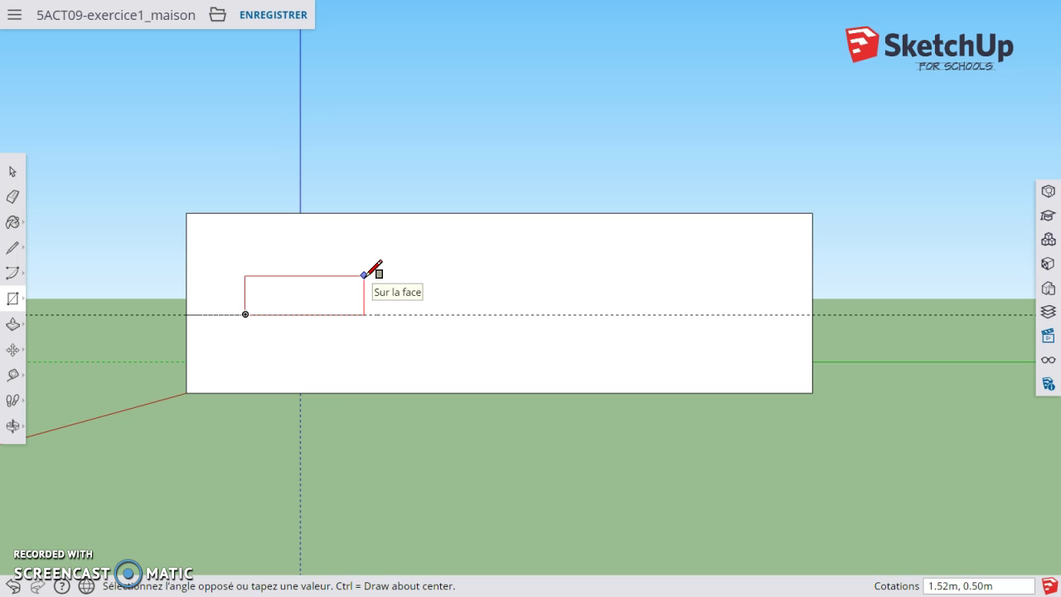
text(0.9,0.6)
key(Return)
click(346, 263)
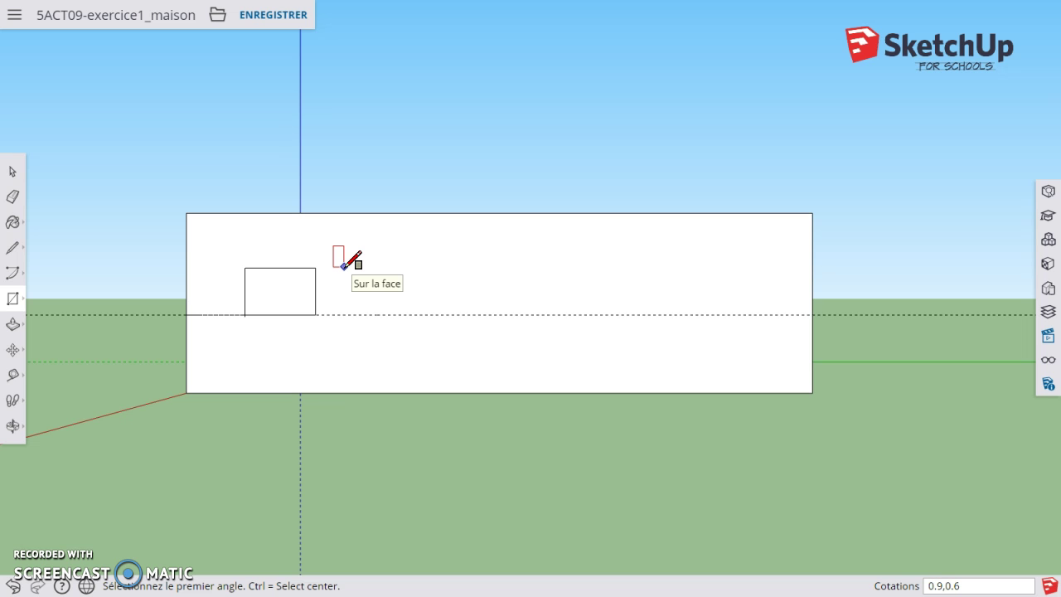
key(ctrl+z)
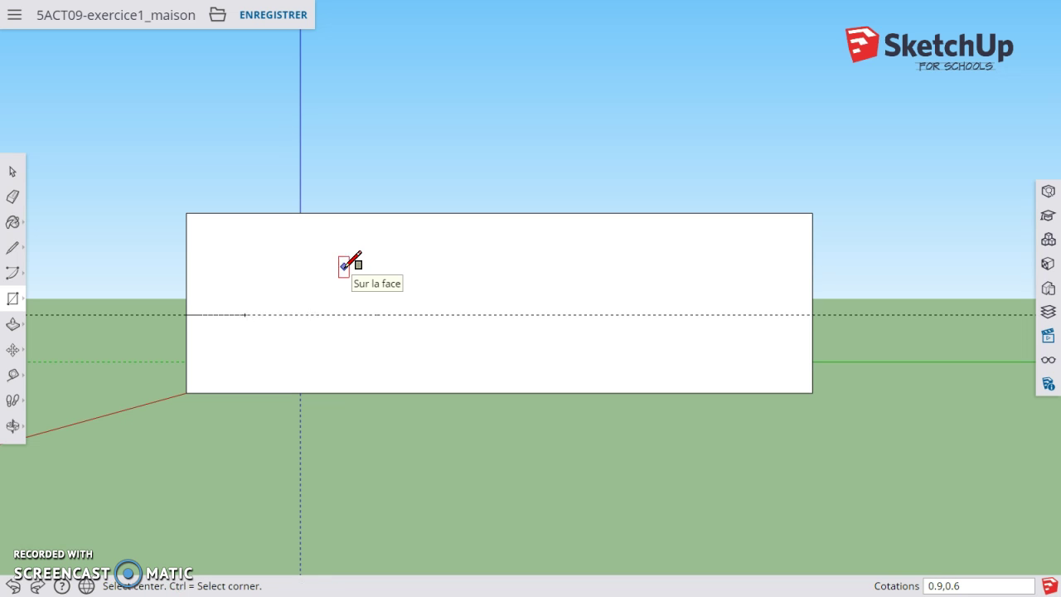
Step: Draw a window rectangle 0.9 m high and 0.6 m wide on the side wall, with its lower corner at the guide point
click(246, 315)
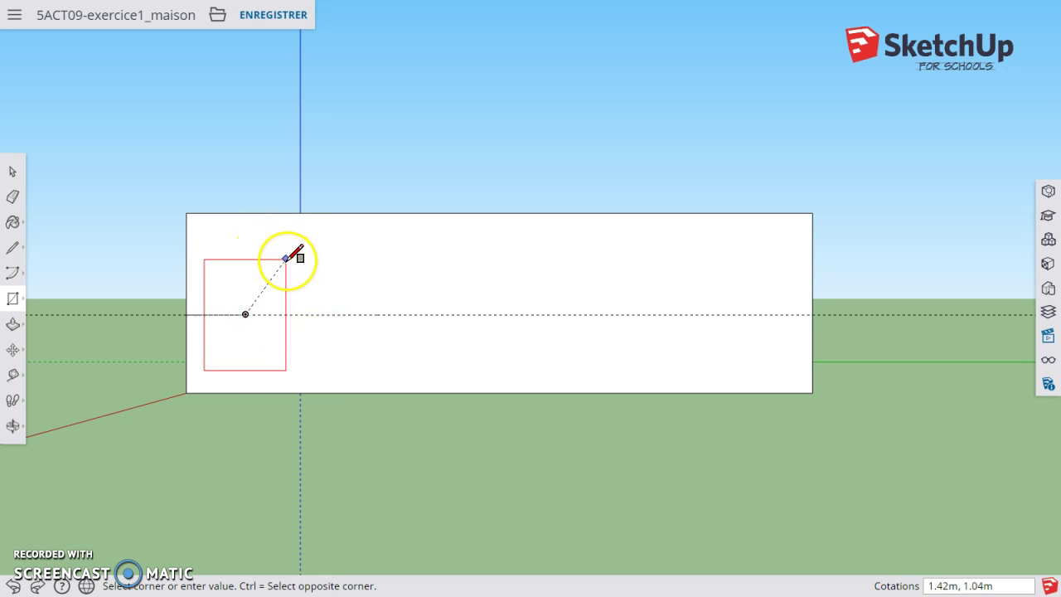
key(Escape)
key(ctrl)
click(245, 315)
click(245, 314)
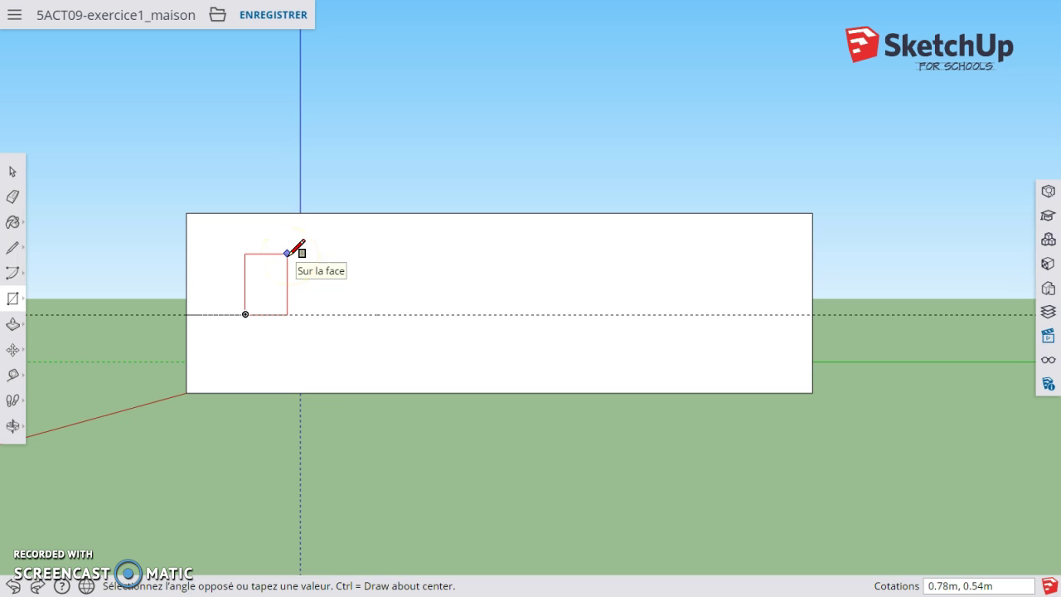
text(0.9,0.6)
key(Return)
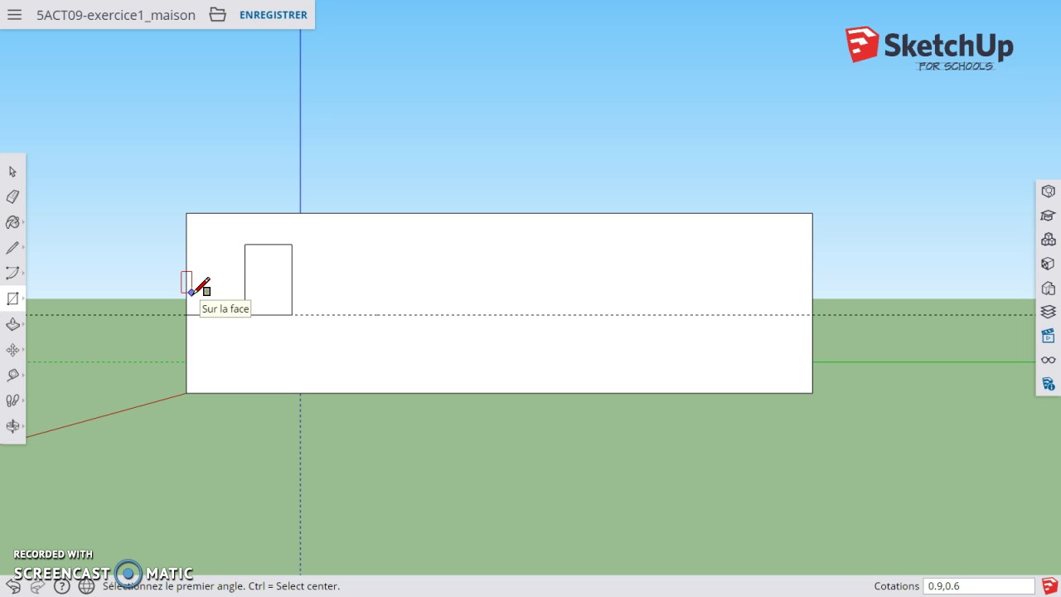
Step: Push/Pull the small window face 0.20 m inward to cut an opening through the side wall
click(12, 324)
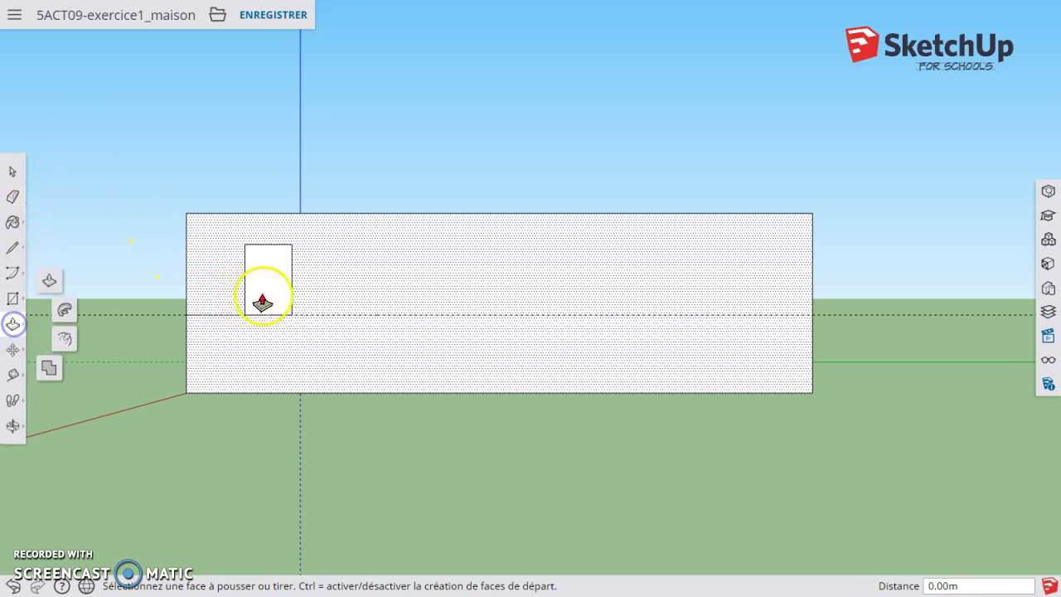
middle_drag(301, 125, 185, 289)
click(243, 336)
click(279, 287)
middle_drag(135, 351, 257, 232)
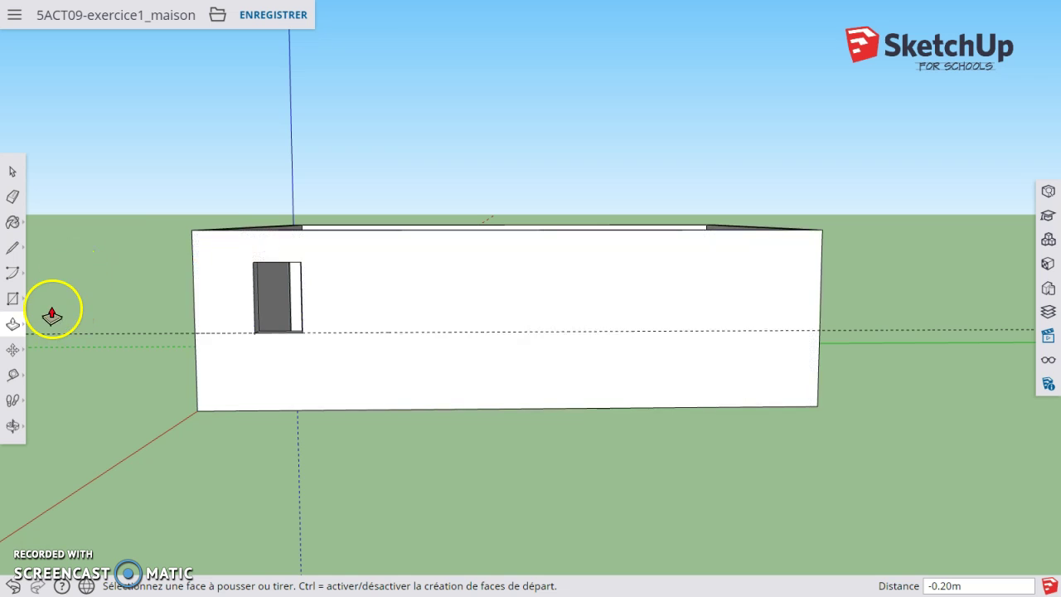
Step: Place a Tape Measure guide point on the horizontal guide line, 4 m from the side wall's left vertical edge
click(12, 300)
click(12, 374)
click(304, 254)
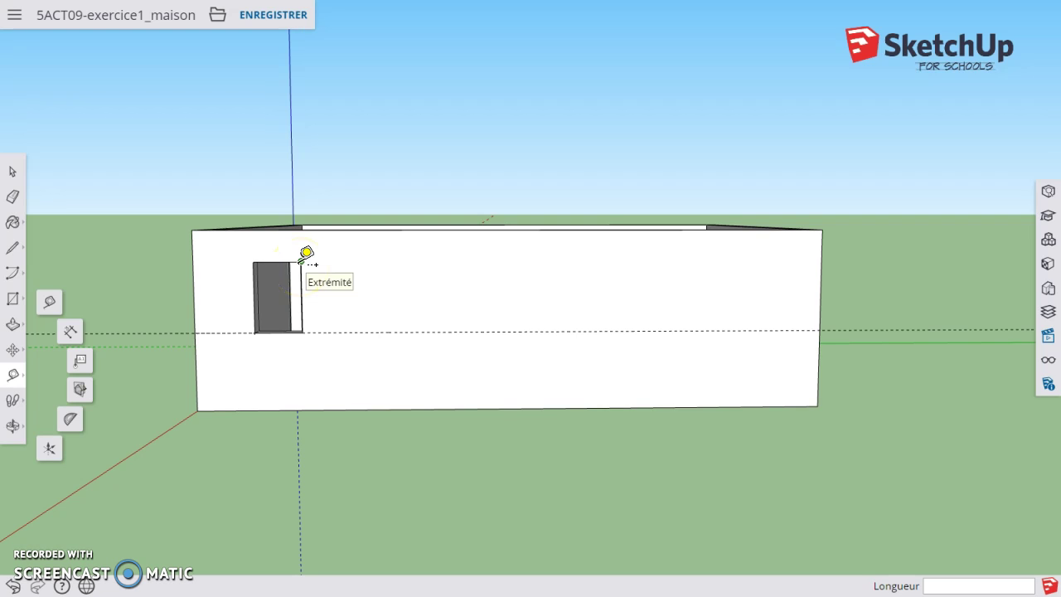
click(195, 332)
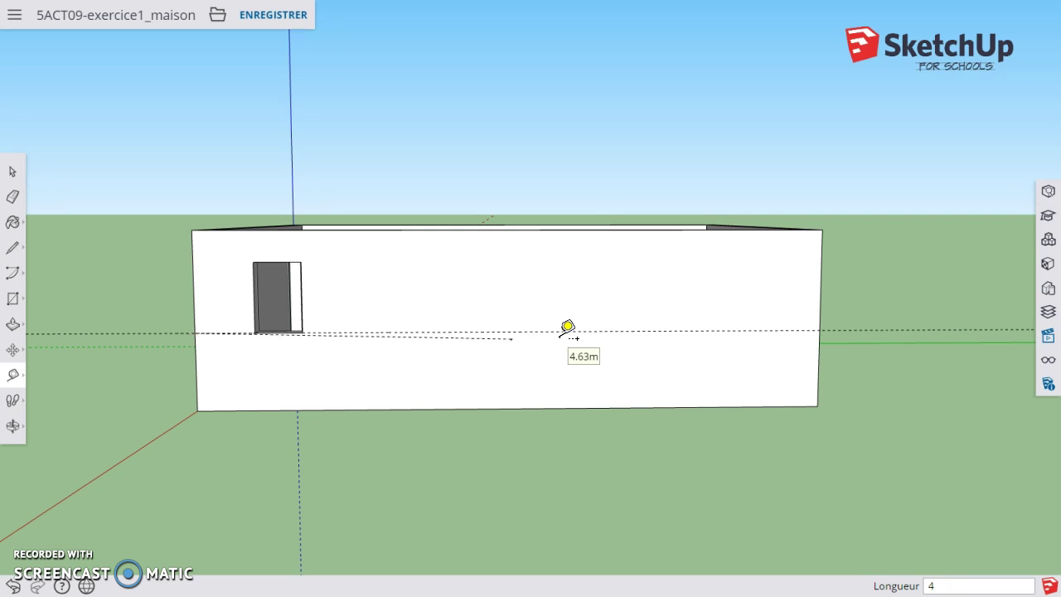
key(ctrl+z)
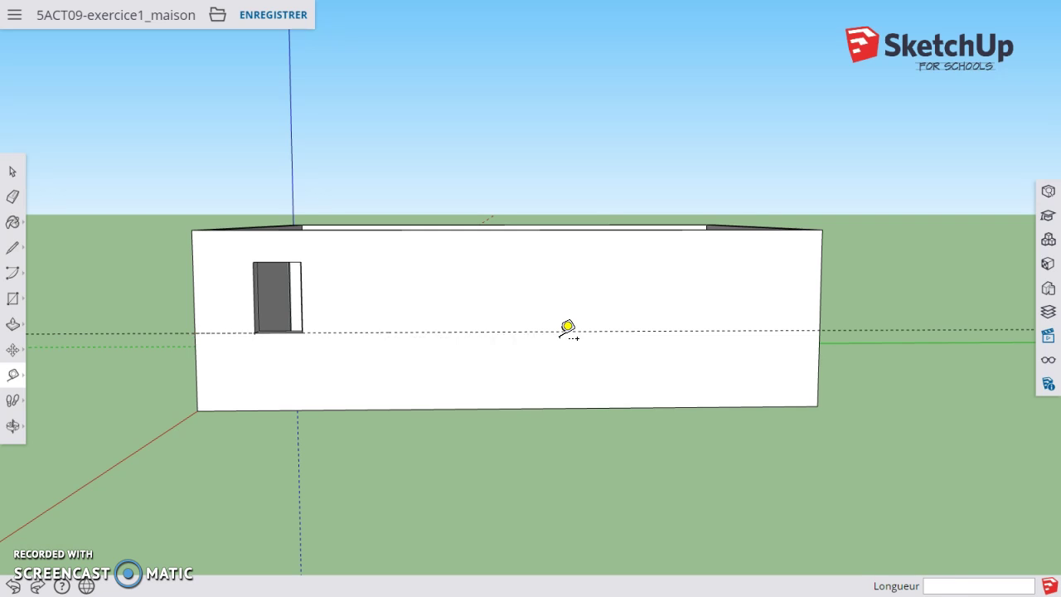
click(195, 333)
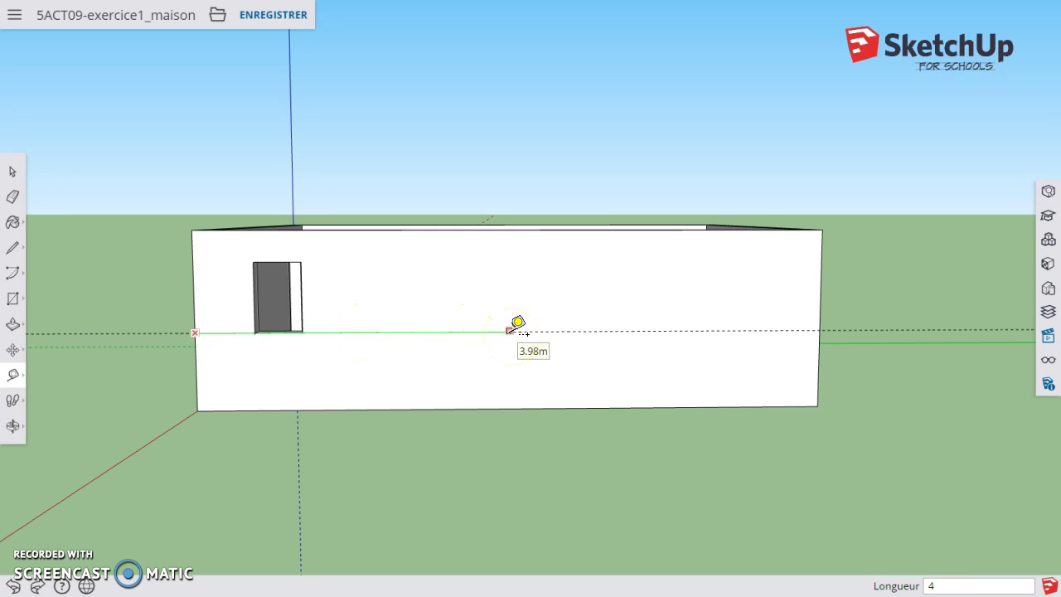
key(Return)
Step: Try a rectangle with dimensions 0.9,1.2 on the side wall from the 4 m guide point, and undo it
click(13, 298)
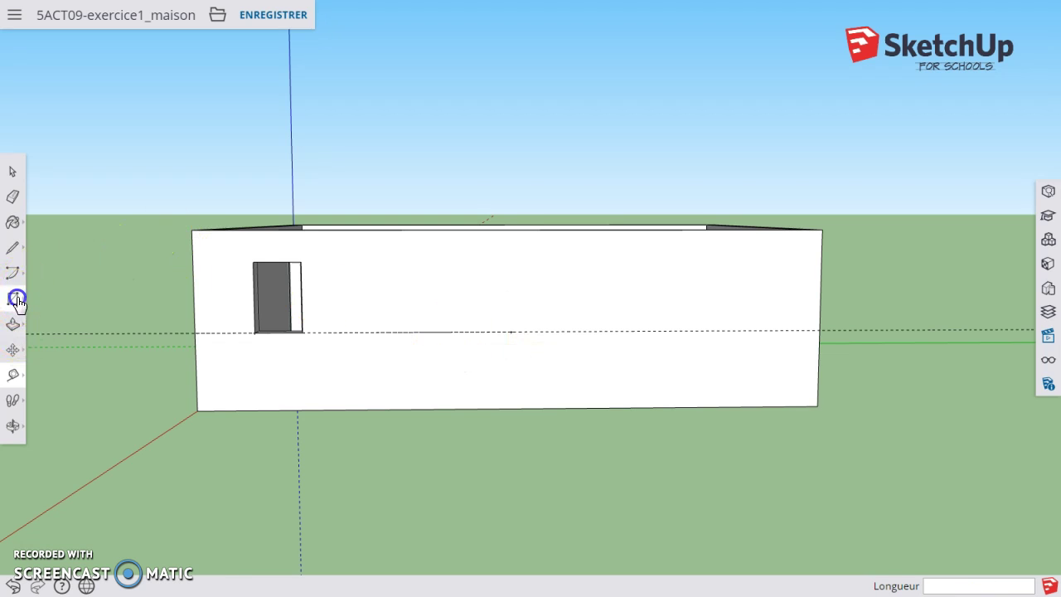
click(512, 331)
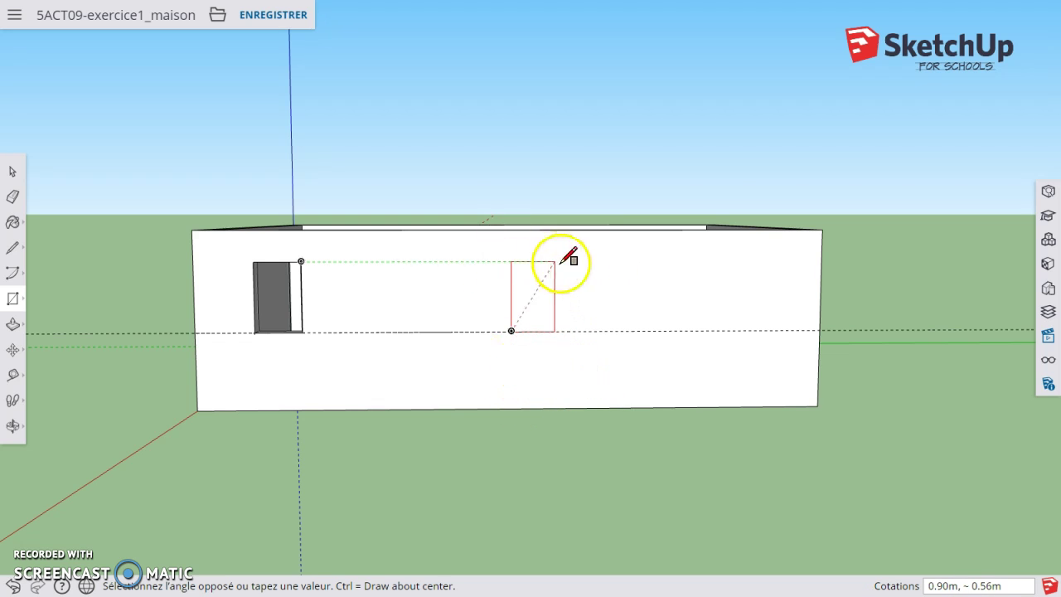
text(0.9,)
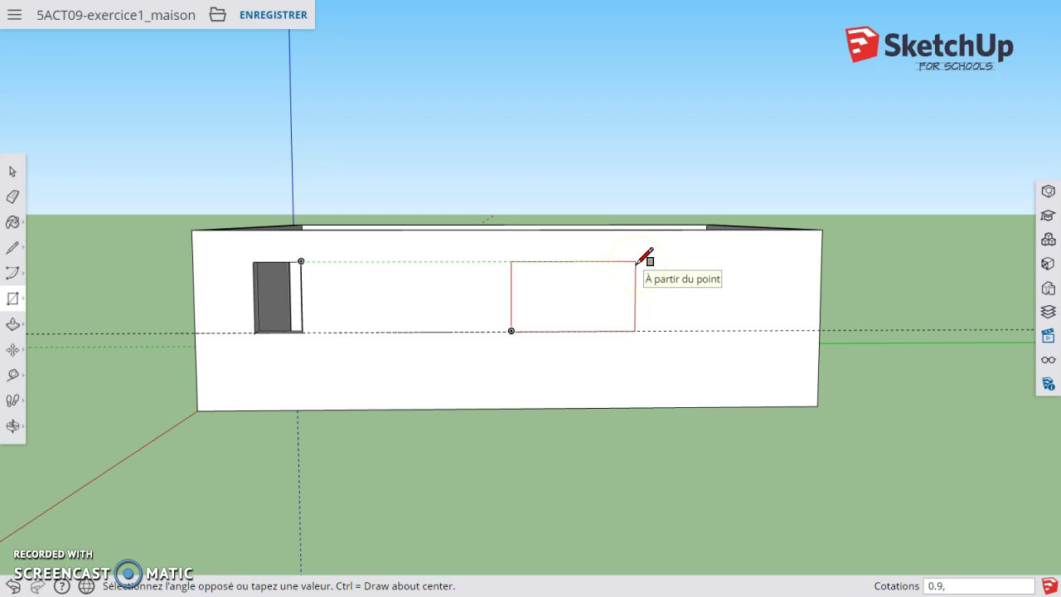
text(1.2)
key(Return)
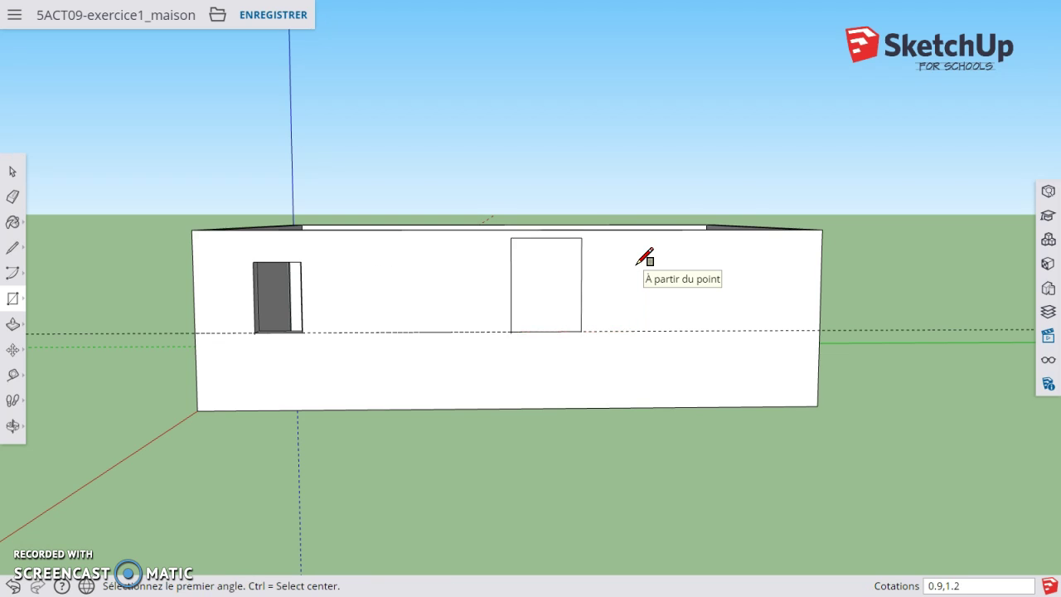
click(724, 192)
key(ctrl+z)
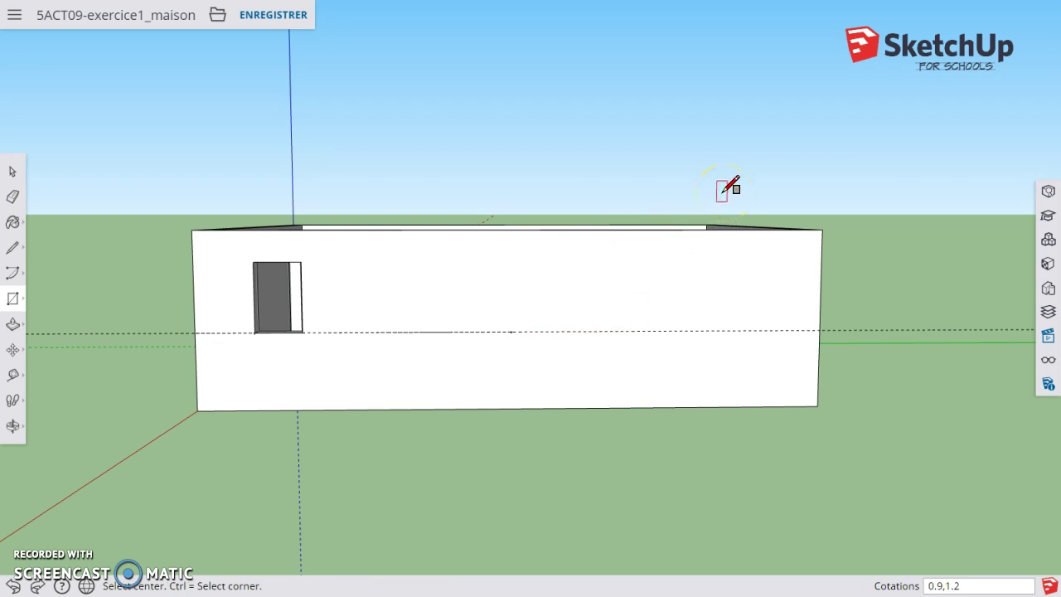
Step: Draw a second window rectangle 1.2 m wide and 0.9 m high on the side wall, starting at the 4 m guide point
click(511, 331)
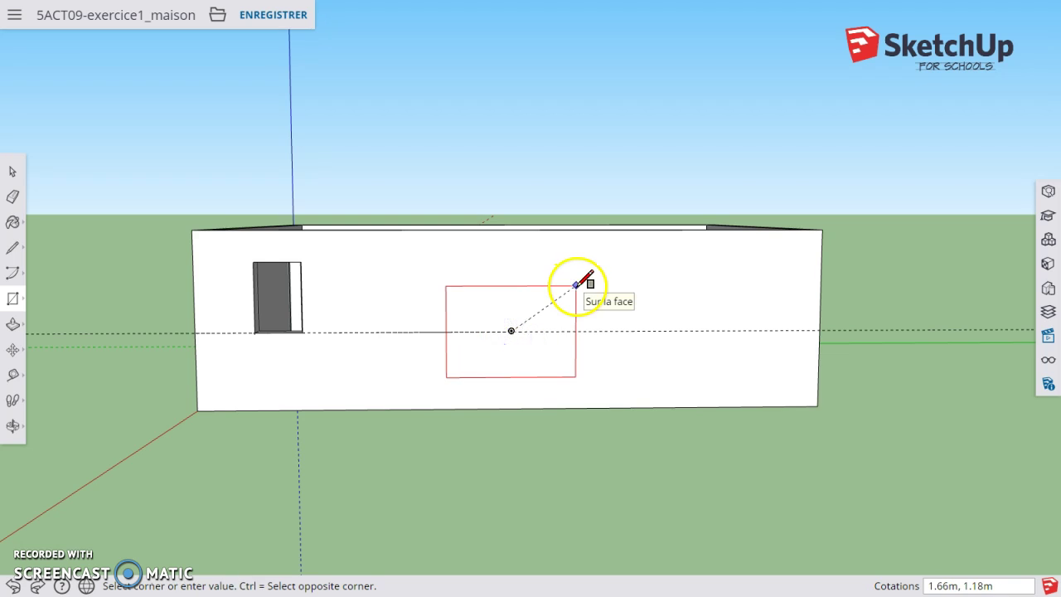
key(ctrl)
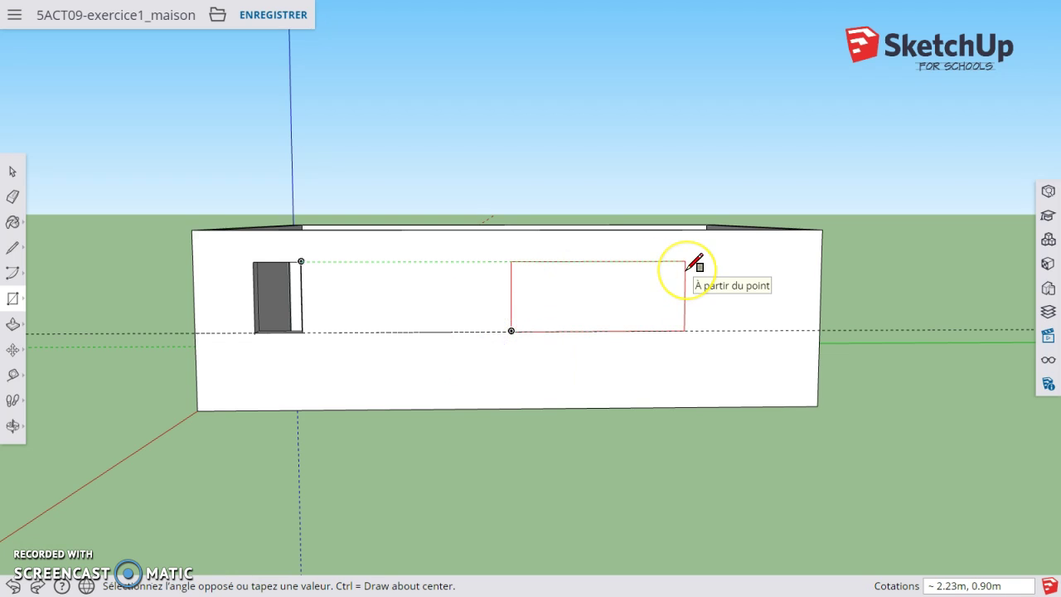
text(1.)
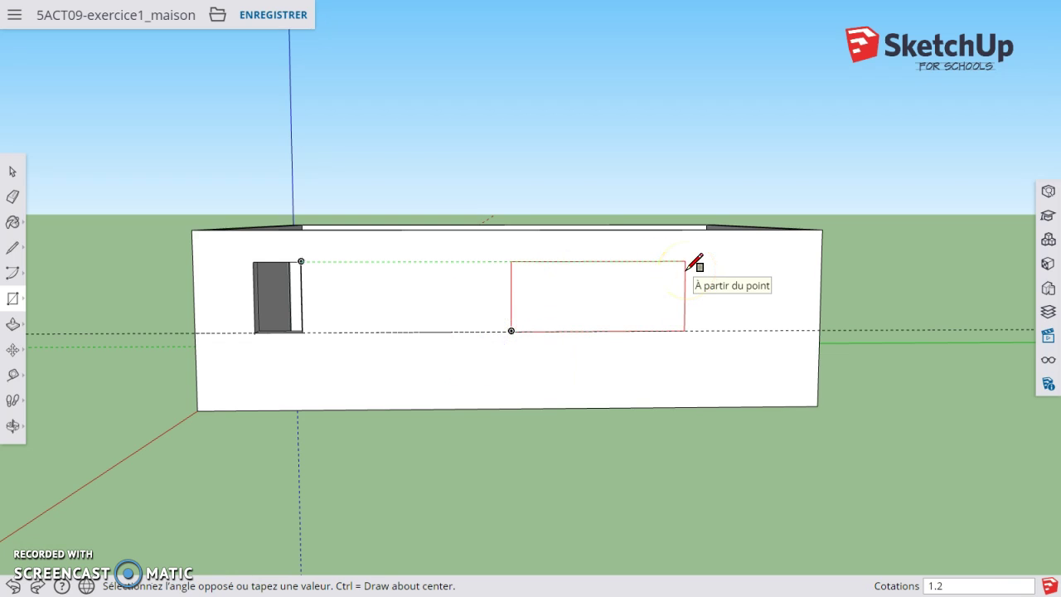
text(2,0.9)
key(Return)
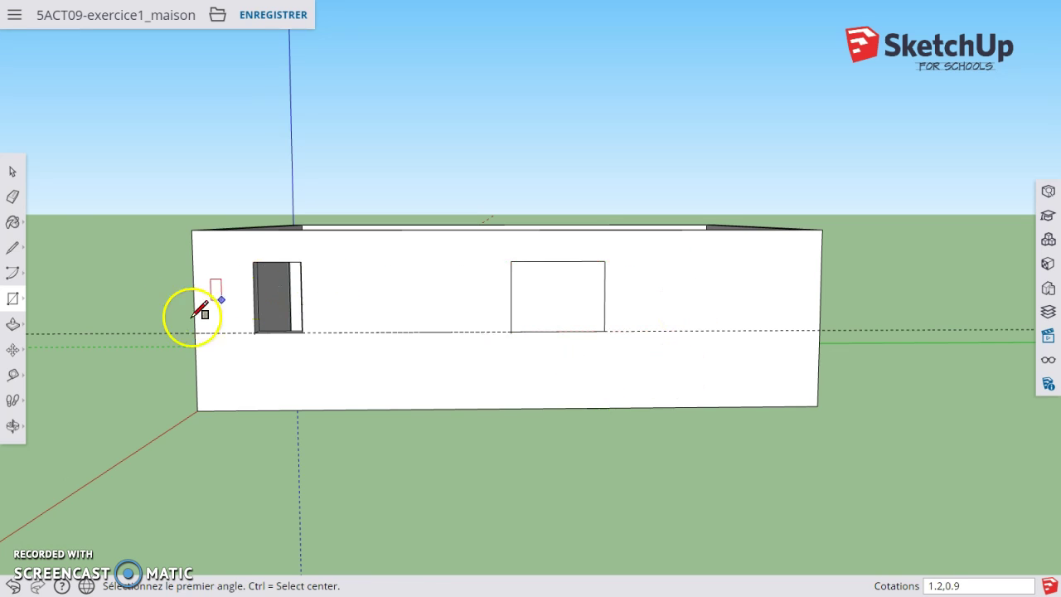
Step: Push/Pull the larger window face 0.20 m inward to cut an opening through the side wall
click(13, 326)
middle_drag(540, 310, 388, 322)
drag(435, 355, 490, 320)
key(o)
drag(50, 407, 32, 344)
key(p)
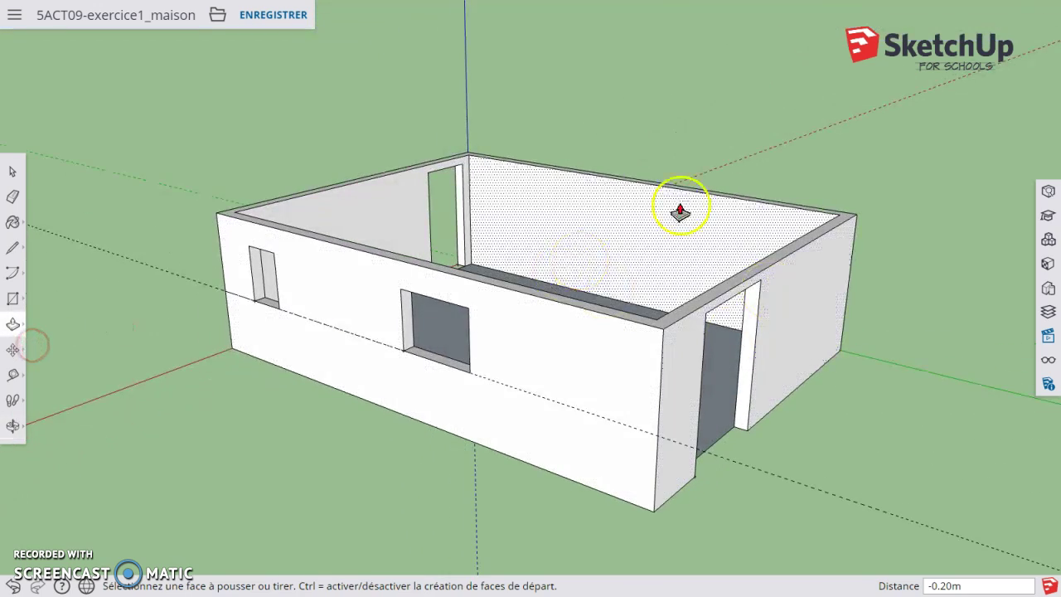
Step: Switch to the top view and create a floor guide line 4 m from the inner bottom edge of the wall with the windows
middle_drag(737, 140, 348, 433)
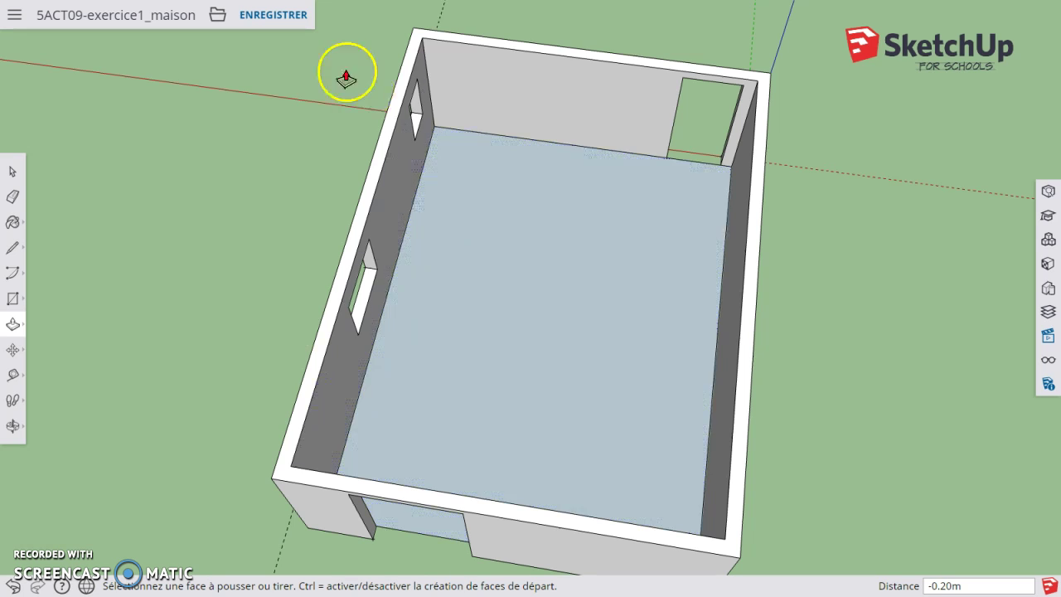
click(16, 378)
click(49, 304)
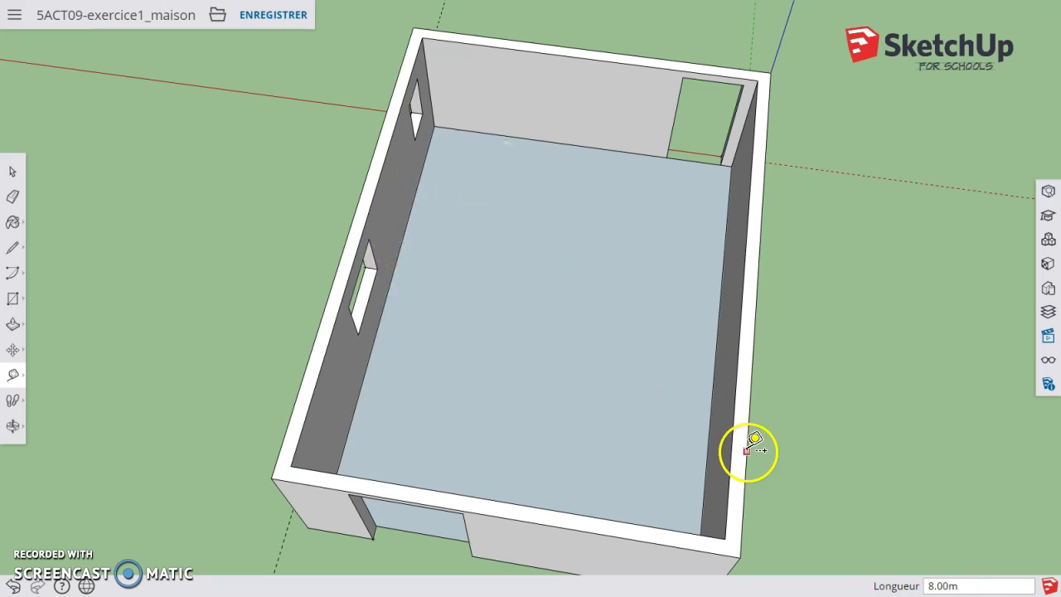
click(1048, 335)
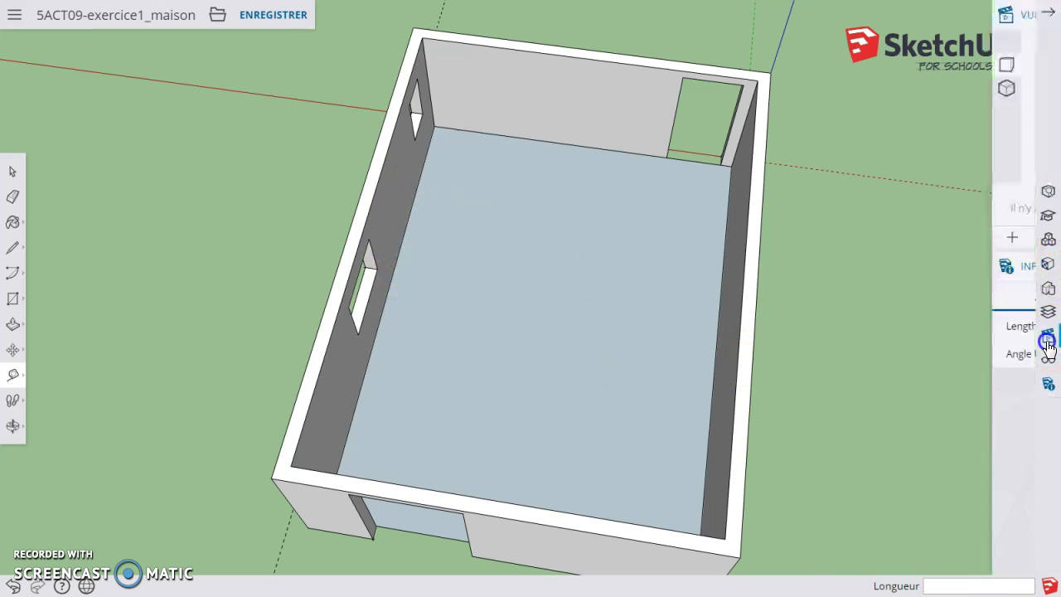
click(935, 101)
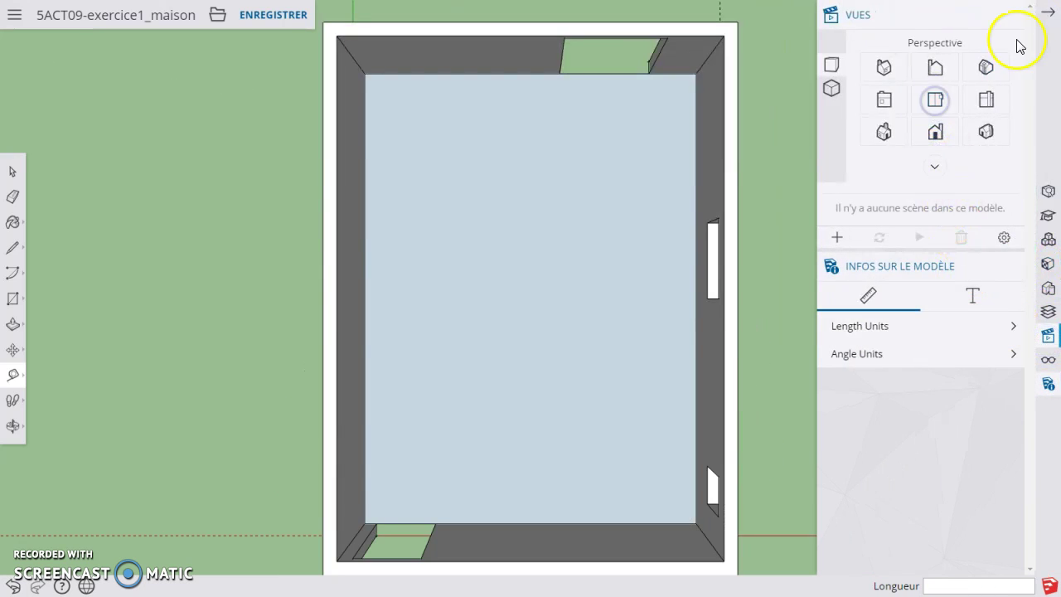
click(1048, 11)
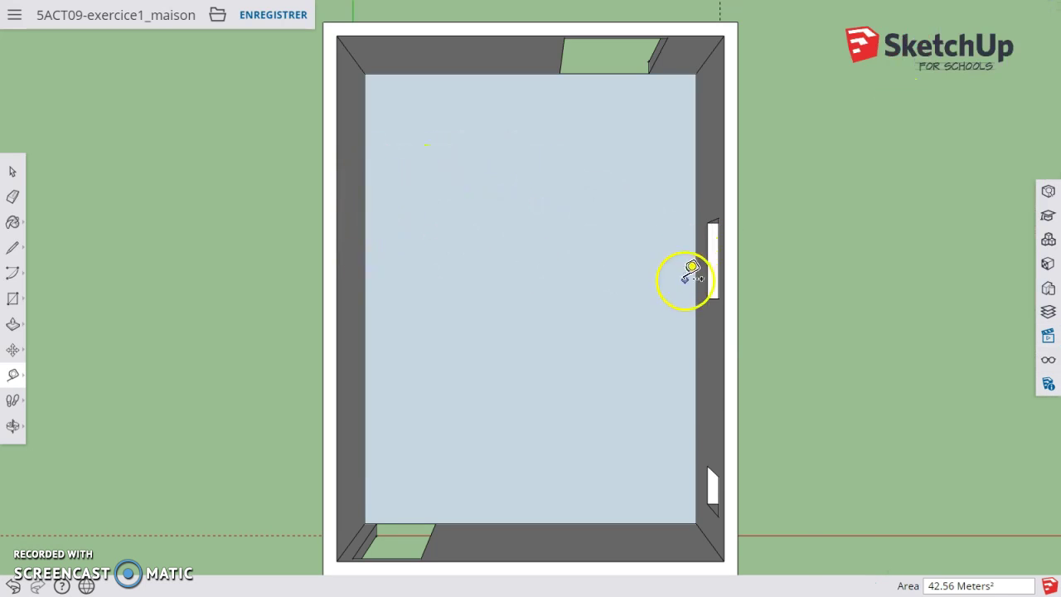
click(697, 399)
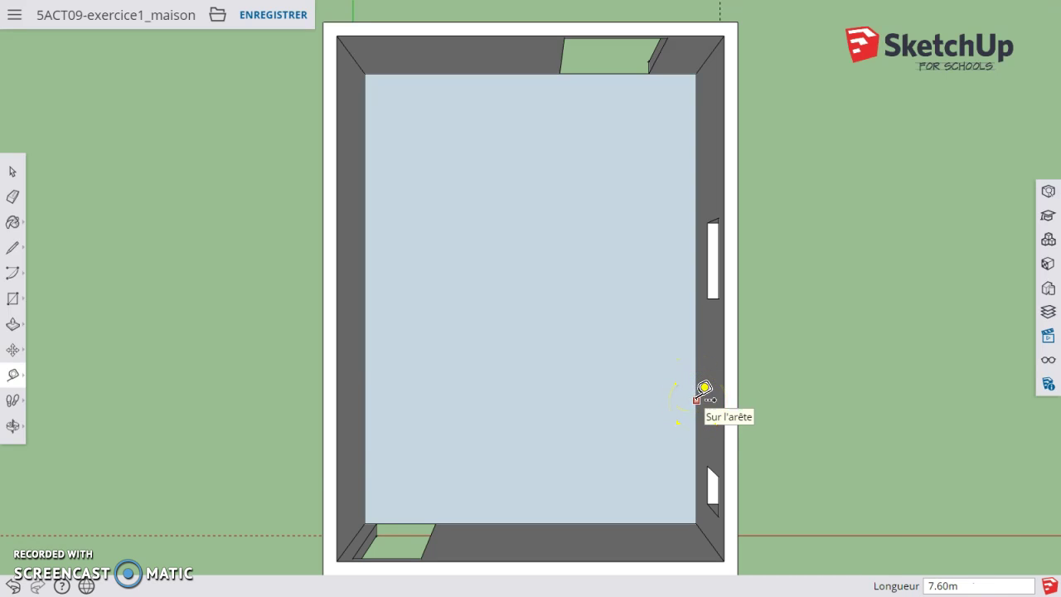
click(698, 403)
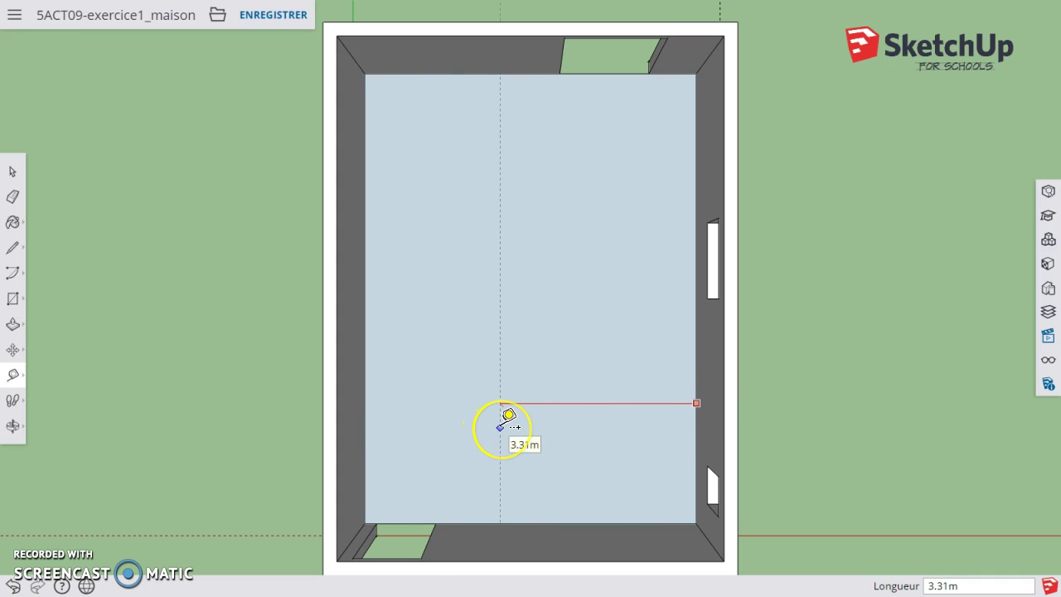
text(4)
key(Return)
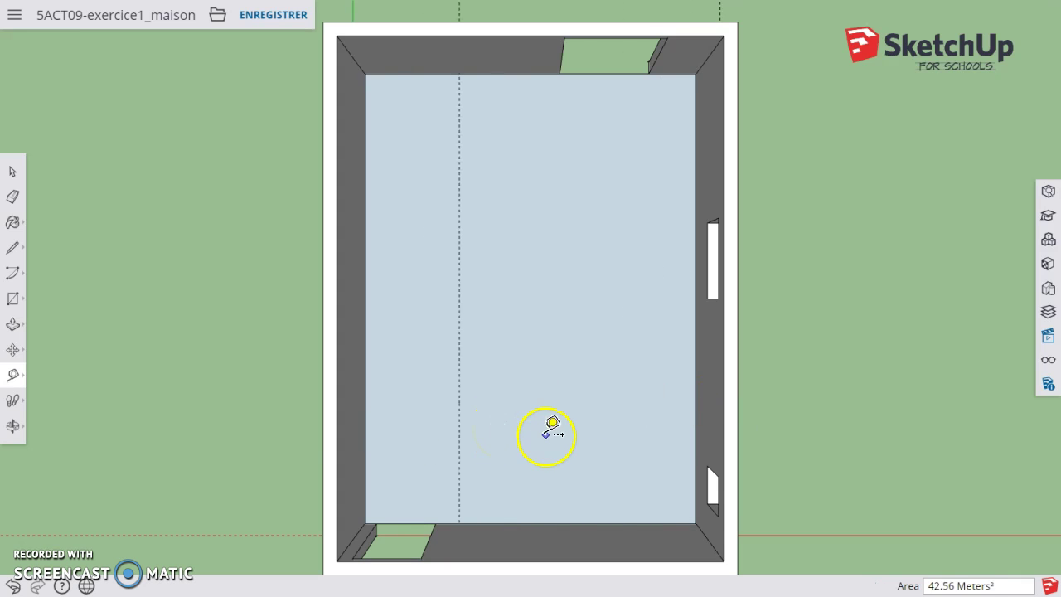
Step: Create a floor guide line 2 m from the front wall's inner edge, and a guide point 7 cm past the 4 m guide along that edge
click(553, 522)
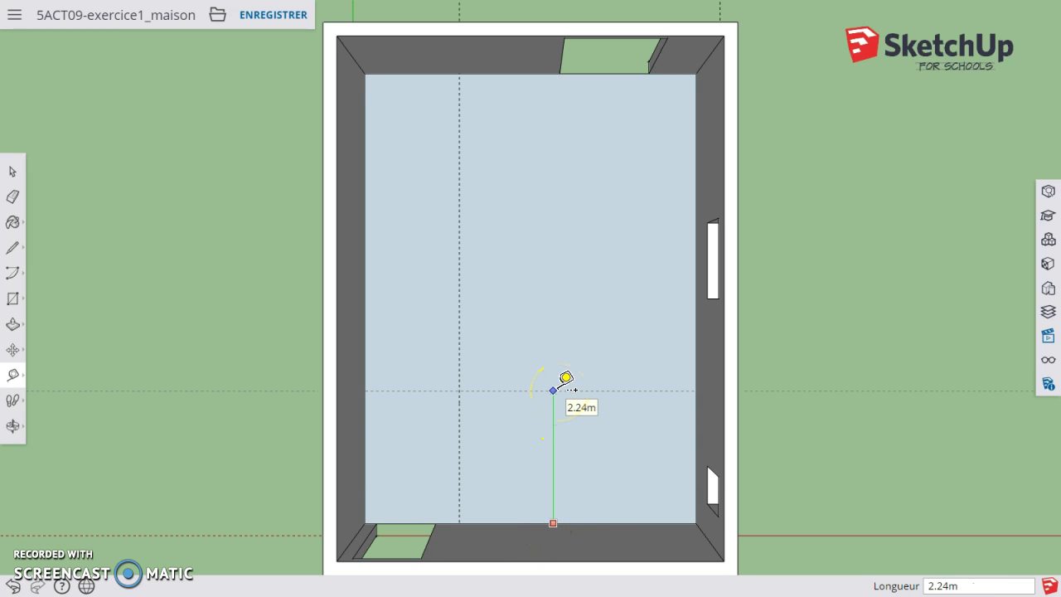
text(2)
key(Return)
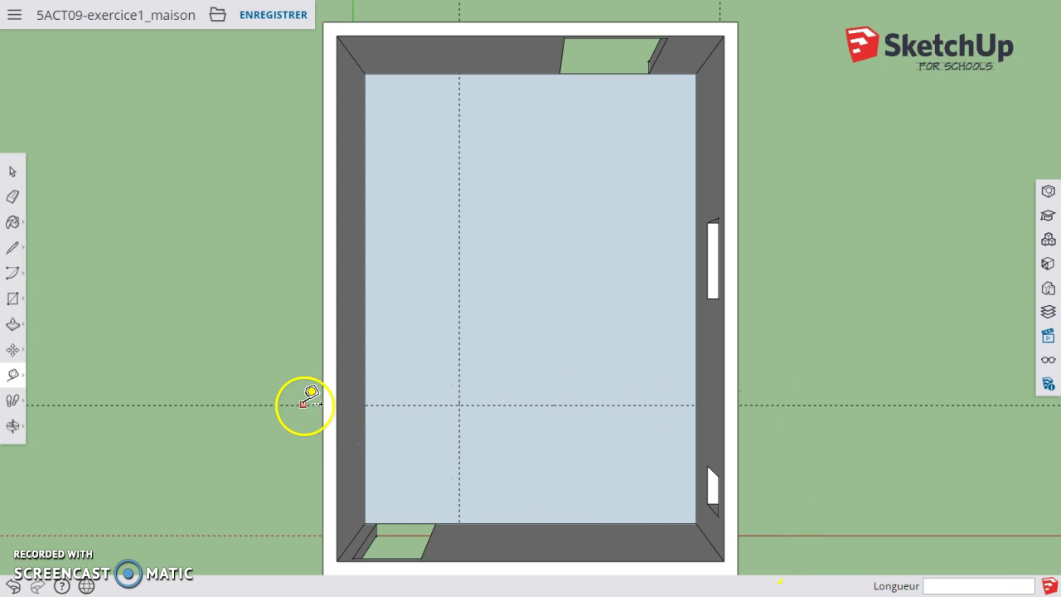
click(459, 522)
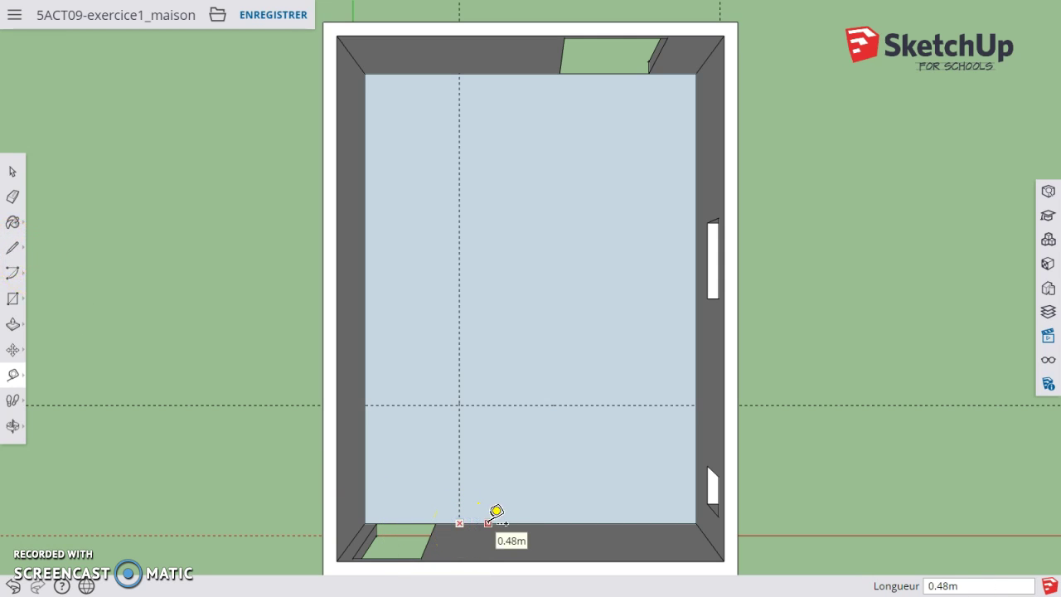
click(497, 523)
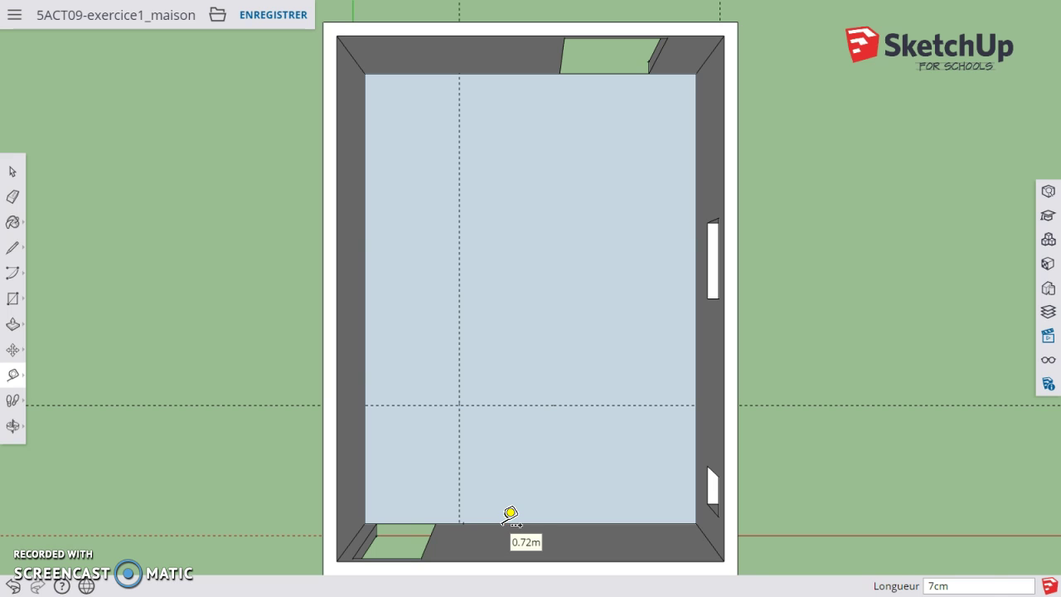
Step: Draw the L-shaped partition outline on the floor, with 2.00 m and 4.00 m lines along the guides and parallel inner lines, the first 1.93 m long
click(387, 538)
scroll(481, 514, up, 5)
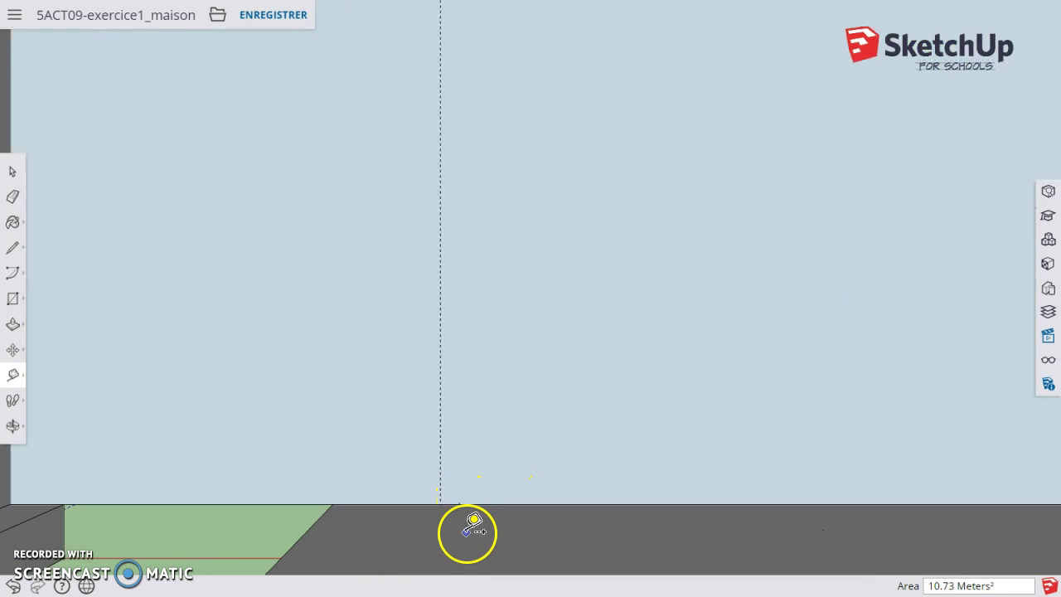
scroll(467, 534, up, 1)
scroll(408, 491, down, 5)
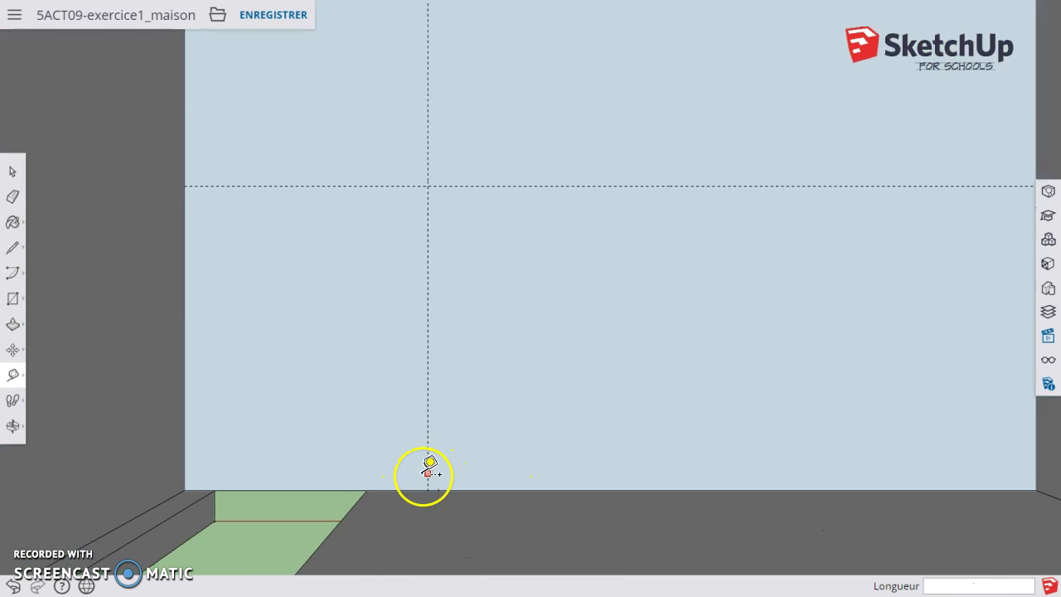
click(16, 249)
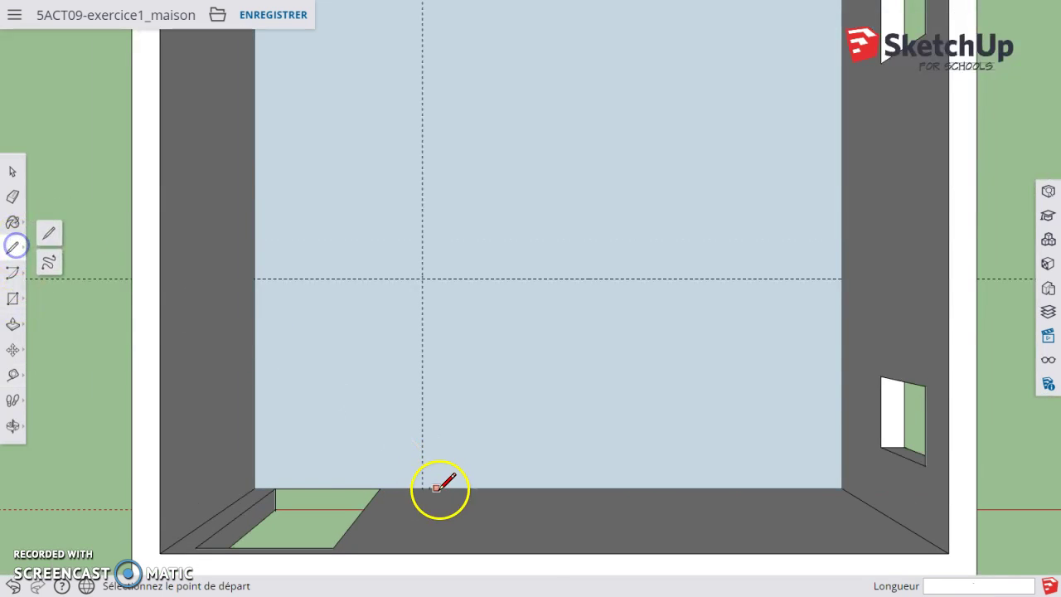
click(422, 488)
click(422, 278)
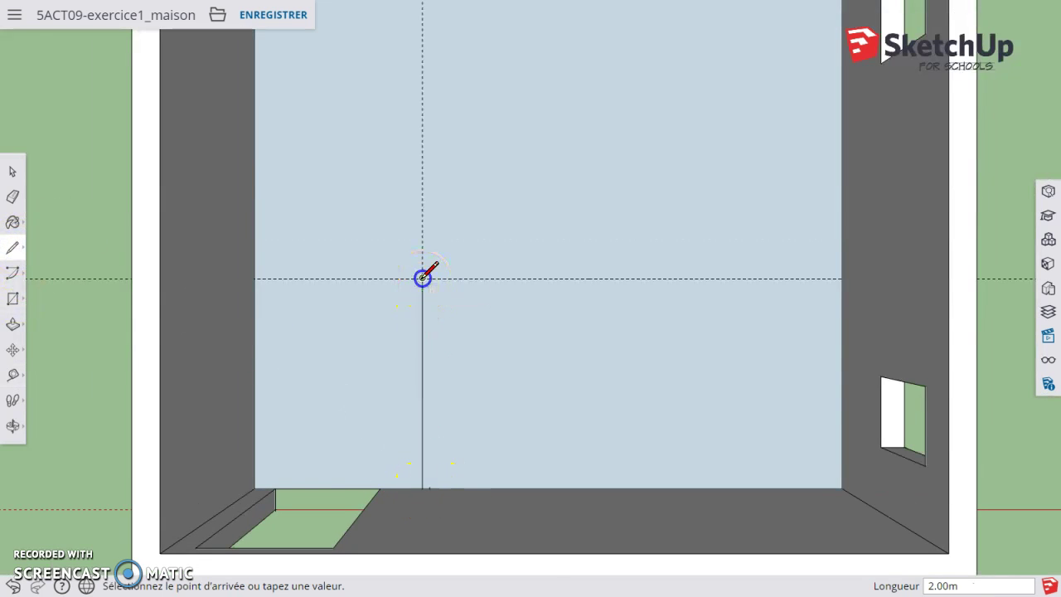
click(841, 278)
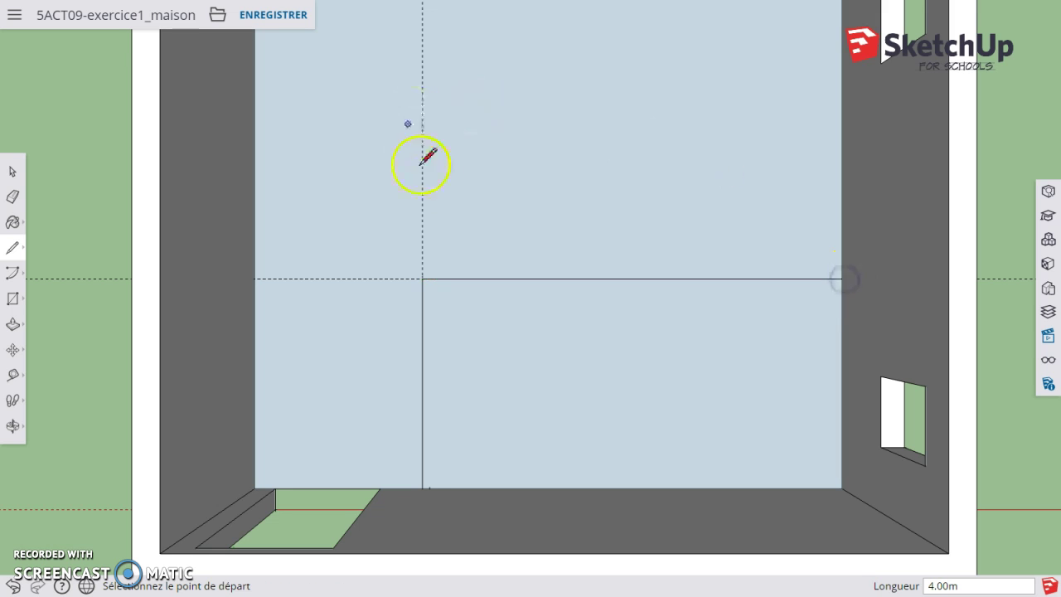
click(429, 487)
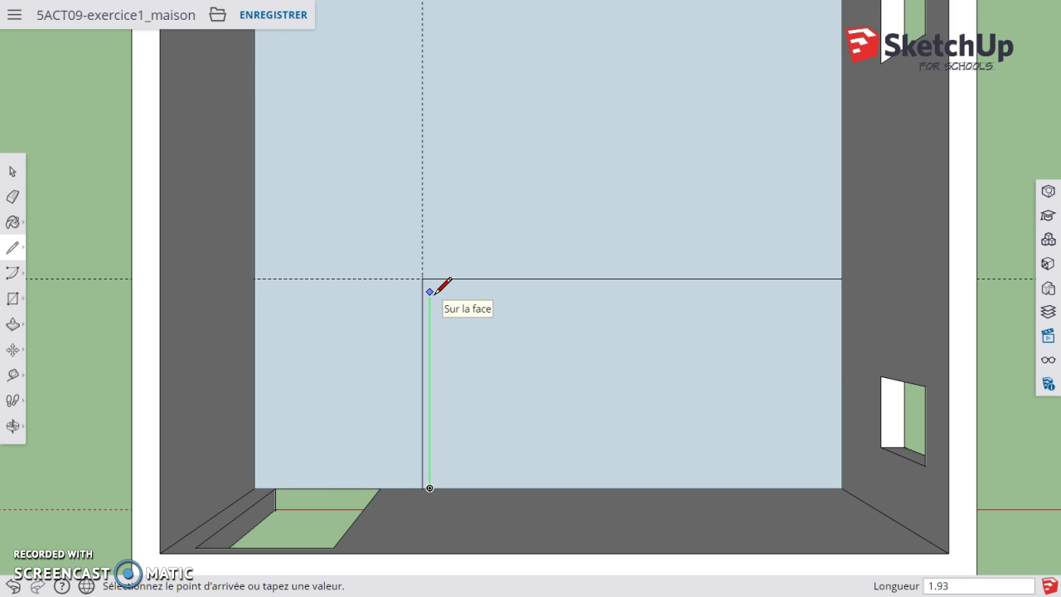
drag(440, 286, 840, 286)
Step: Push/Pull the thin L-shaped floor strip up 2.3 m to raise the interior partition walls
click(15, 326)
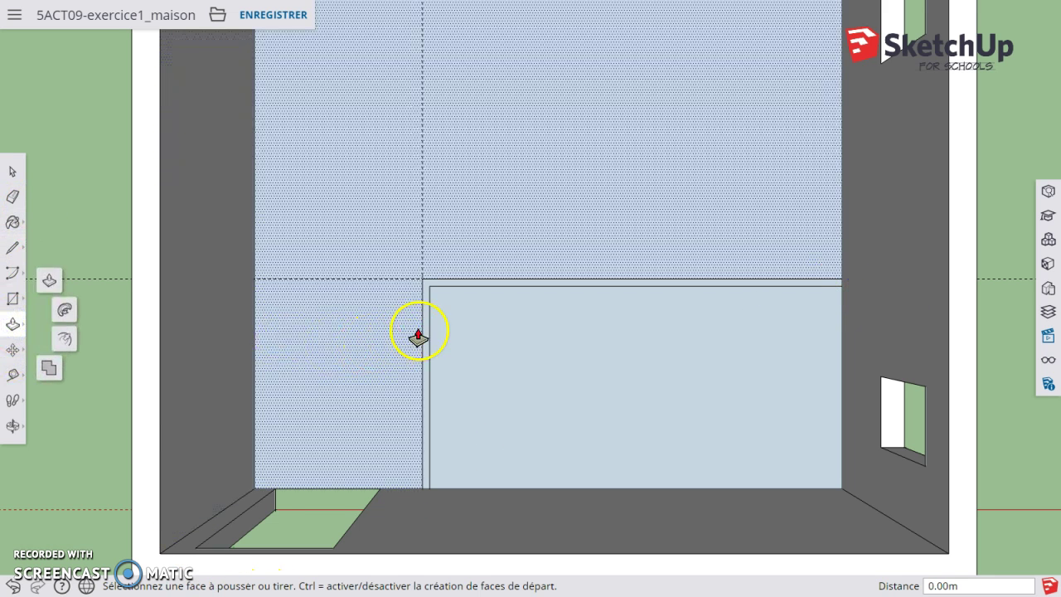
click(424, 336)
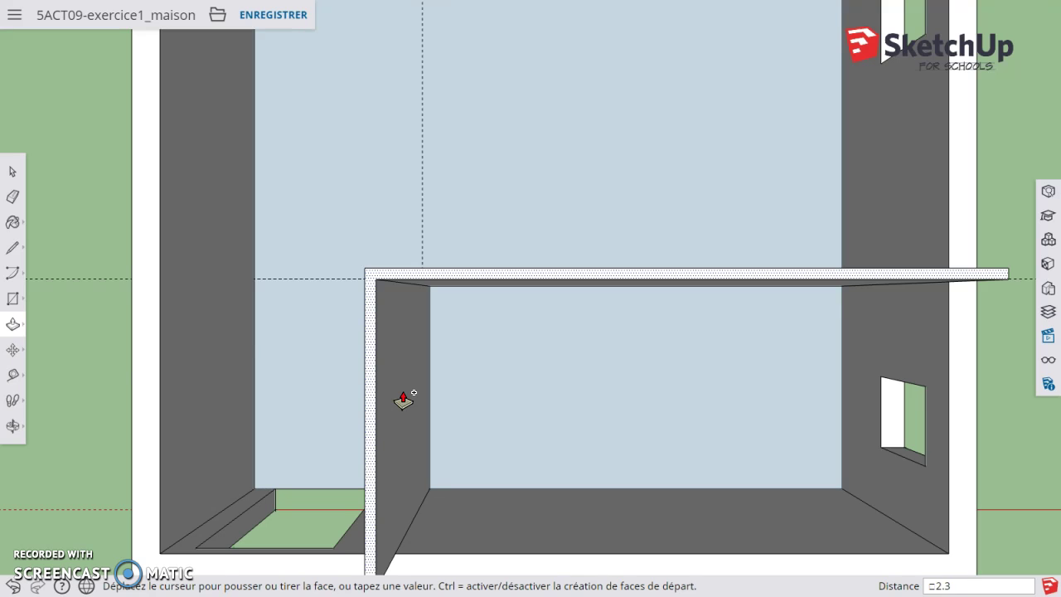
key(Return)
click(414, 349)
middle_drag(379, 339, 374, 191)
click(558, 315)
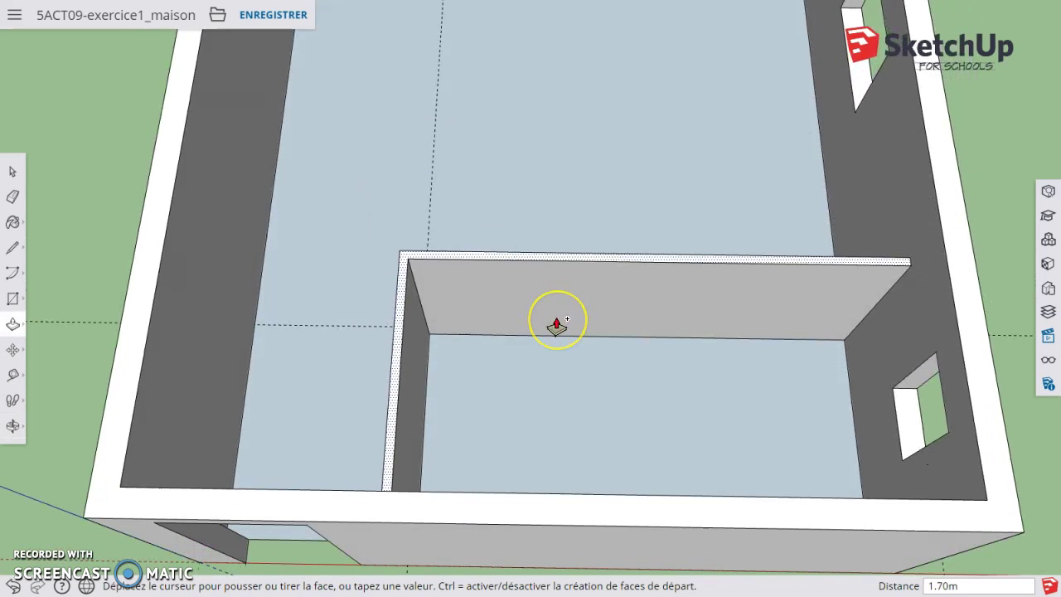
key(Return)
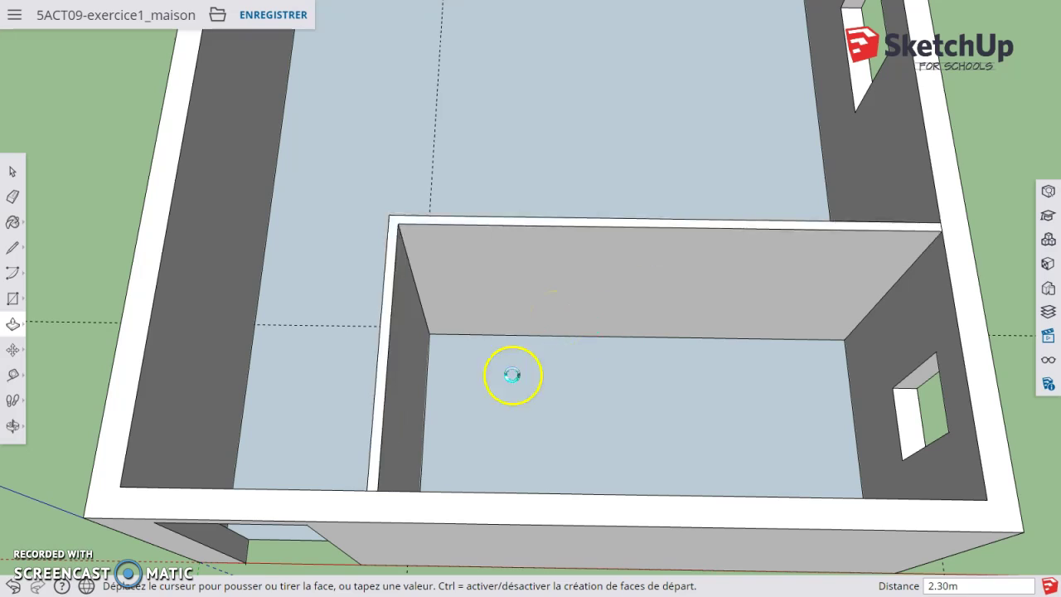
Step: Examine the new partition walls and the house interior from the opposite side, looking over the larger doorway
middle_drag(256, 315, 384, 398)
scroll(444, 439, up, 5)
middle_drag(443, 439, 779, 386)
middle_drag(315, 462, 436, 403)
scroll(436, 403, down, 5)
scroll(521, 421, up, 2)
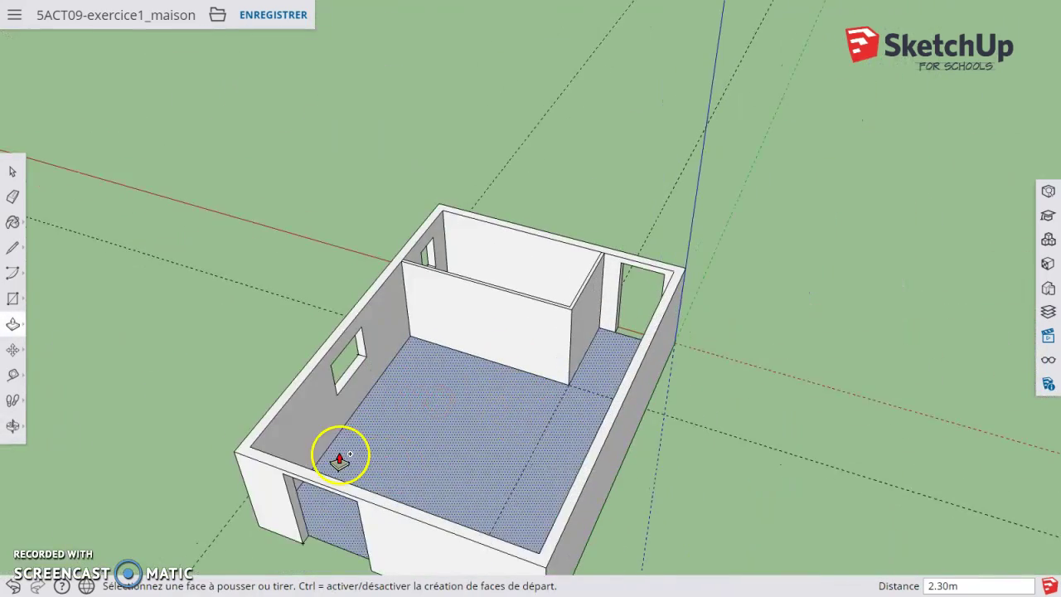